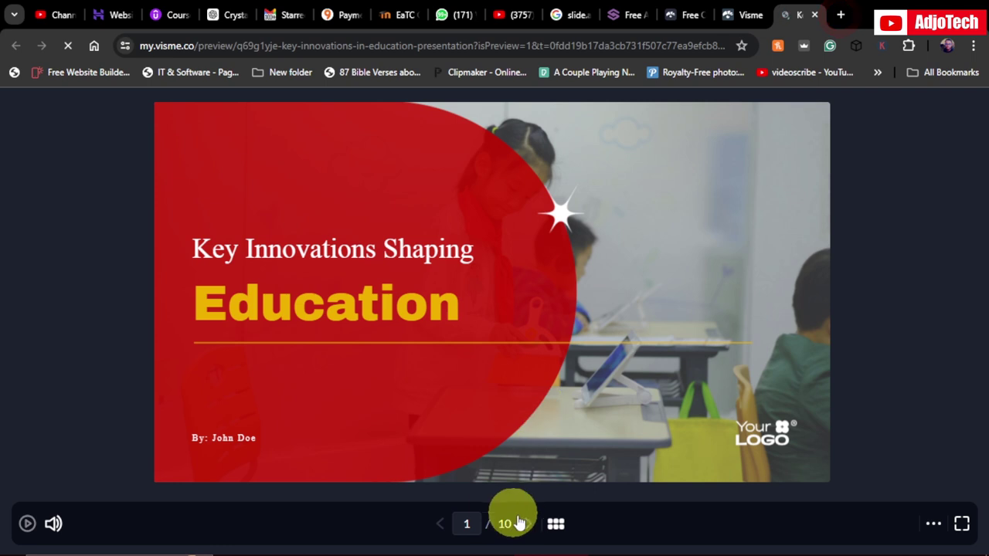
# - Page the preview forward to the Innovations at a Glance slide, then back two slides
pyautogui.click(529, 524)
pyautogui.click(529, 525)
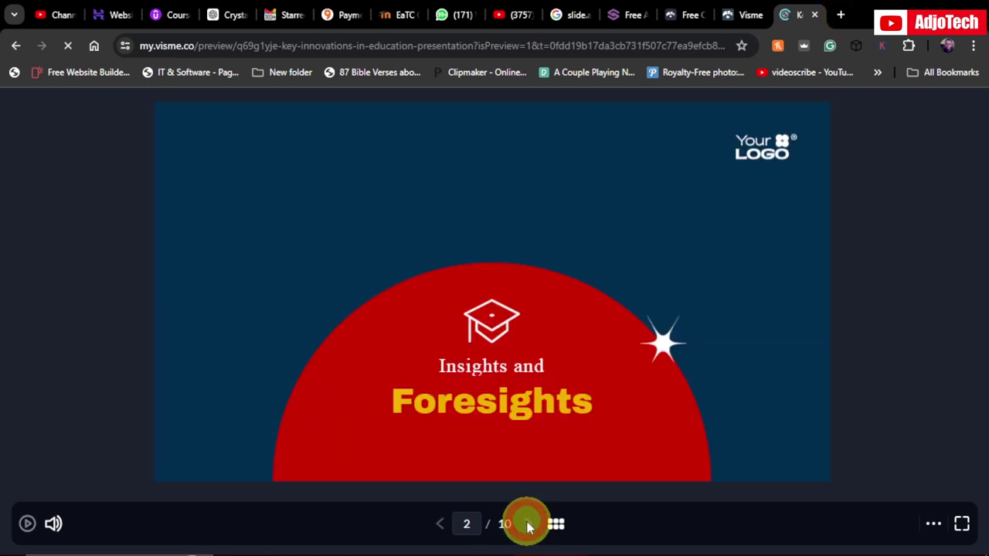
pyautogui.click(528, 525)
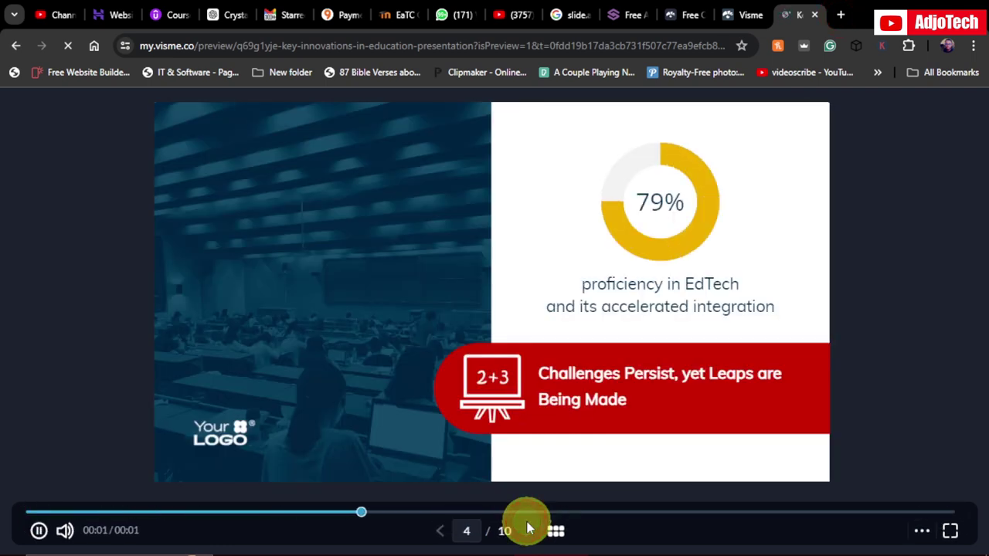
pyautogui.click(530, 531)
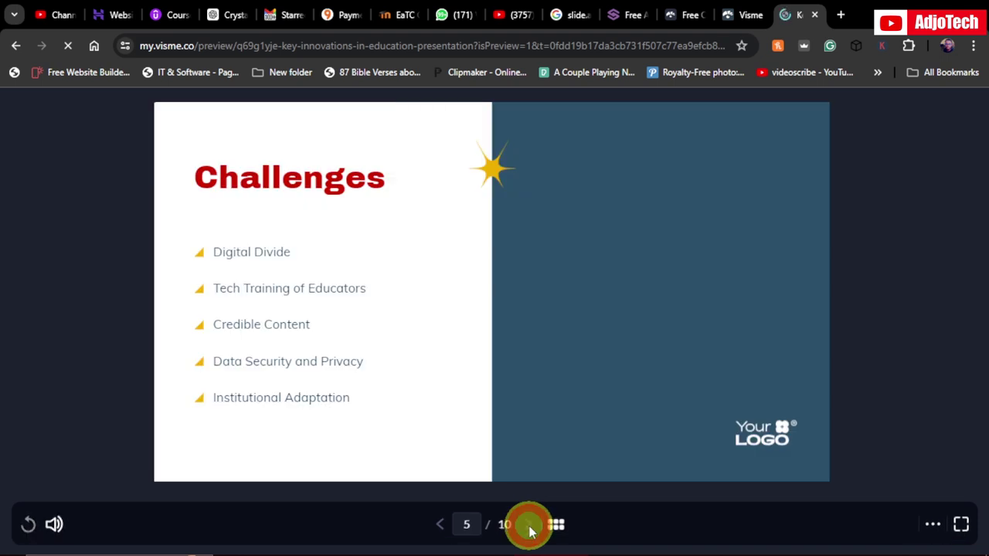
pyautogui.click(530, 531)
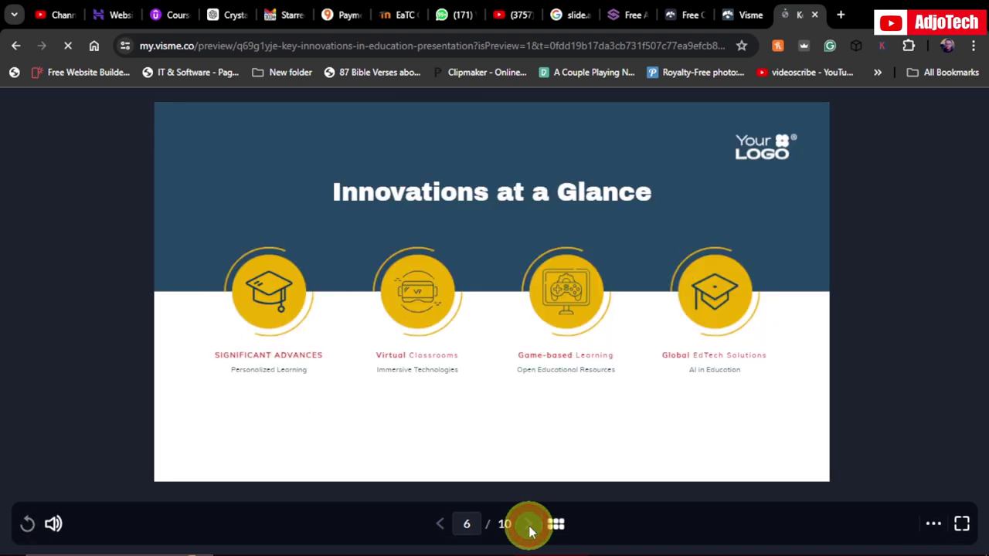
pyautogui.click(441, 529)
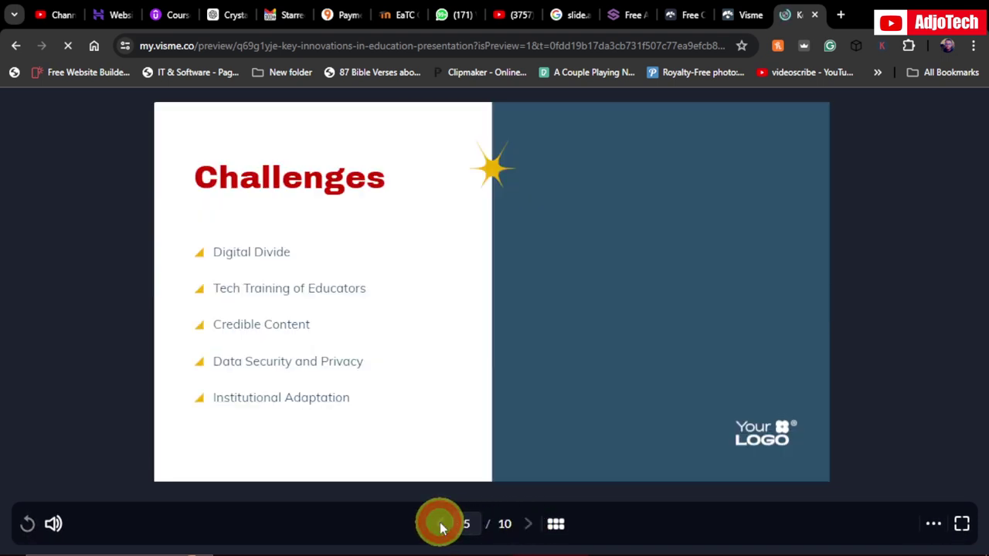
pyautogui.click(441, 528)
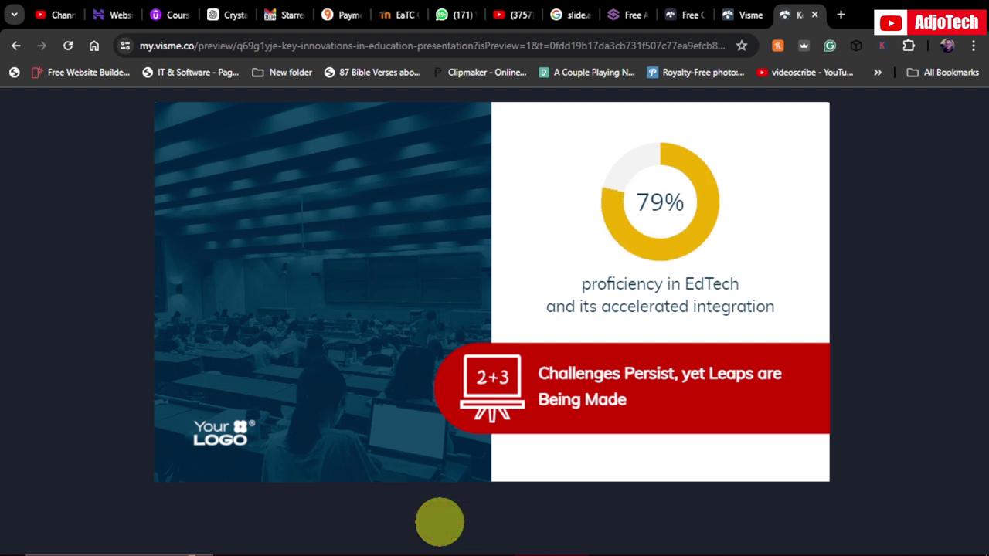
pyautogui.click(742, 16)
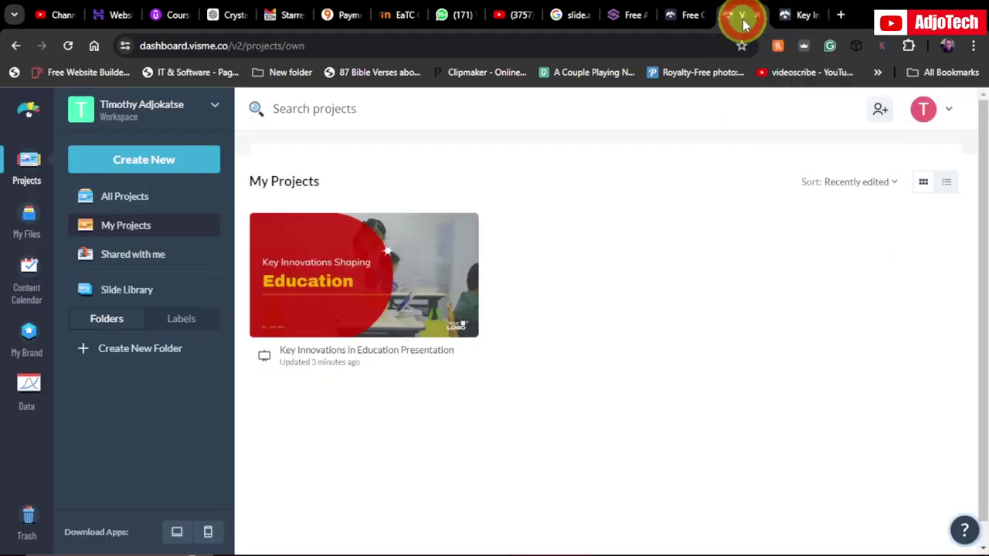
pyautogui.click(677, 16)
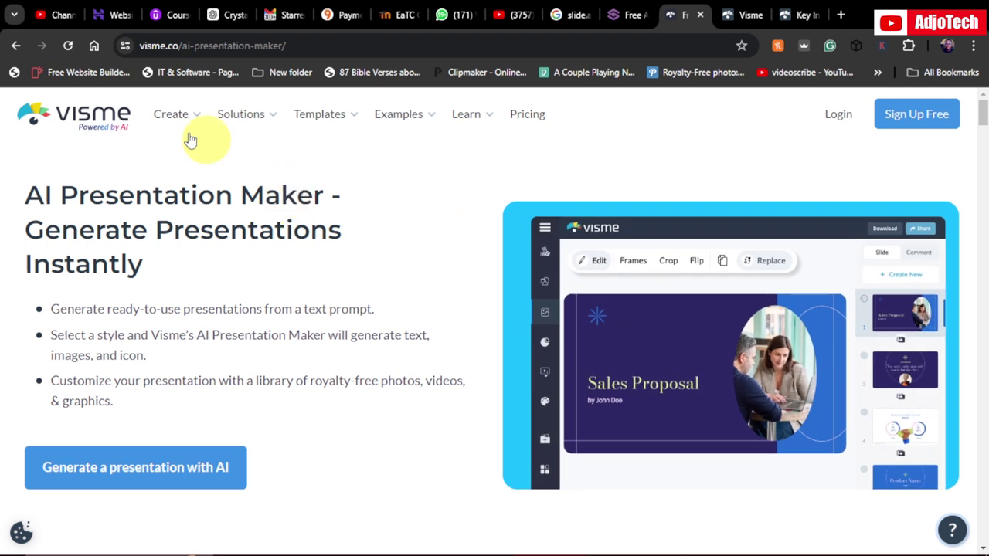
pyautogui.moveTo(173, 115)
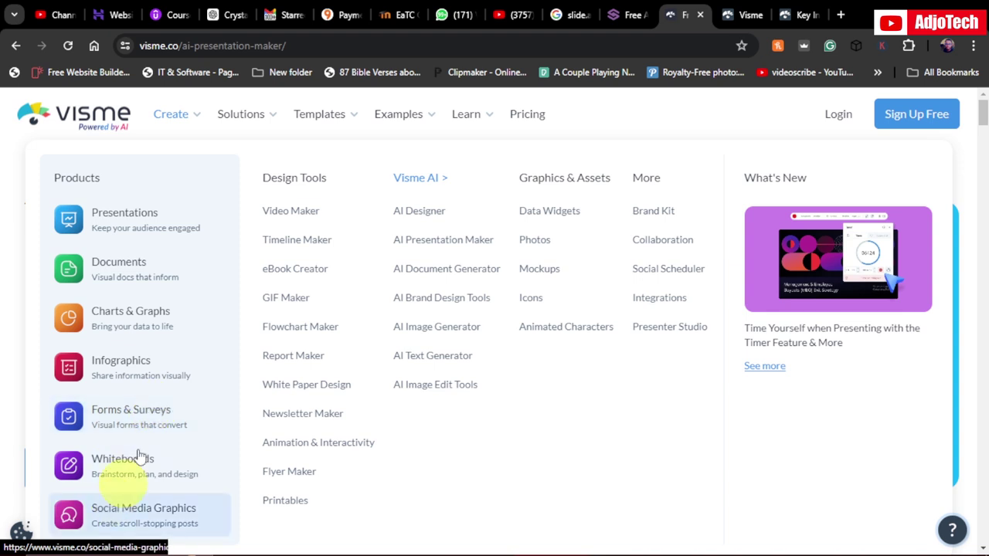
pyautogui.moveTo(242, 113)
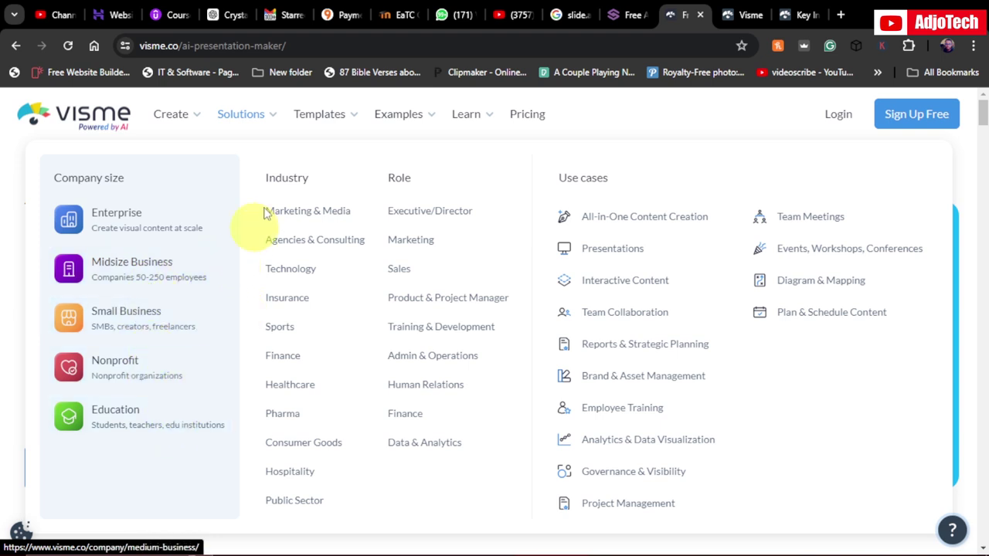
pyautogui.moveTo(320, 113)
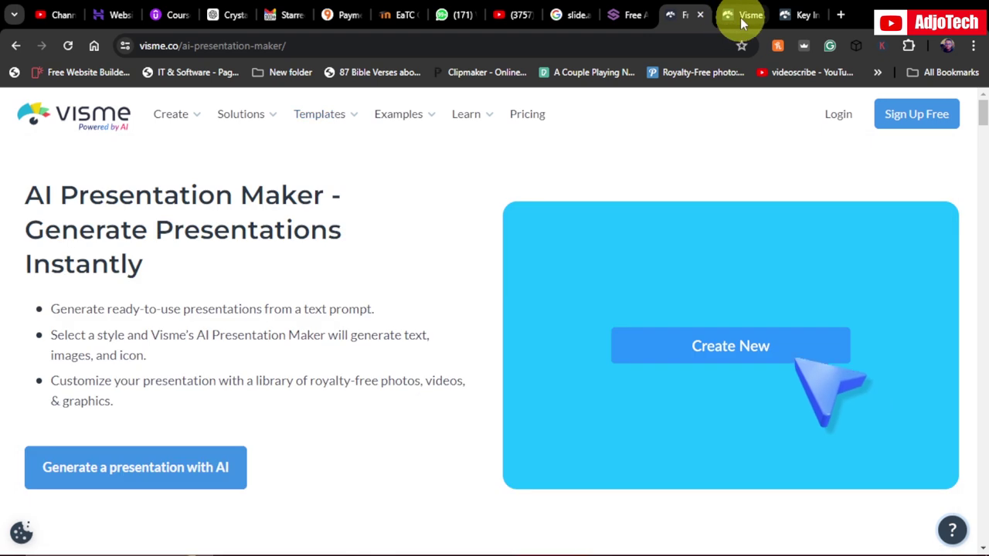
pyautogui.click(741, 15)
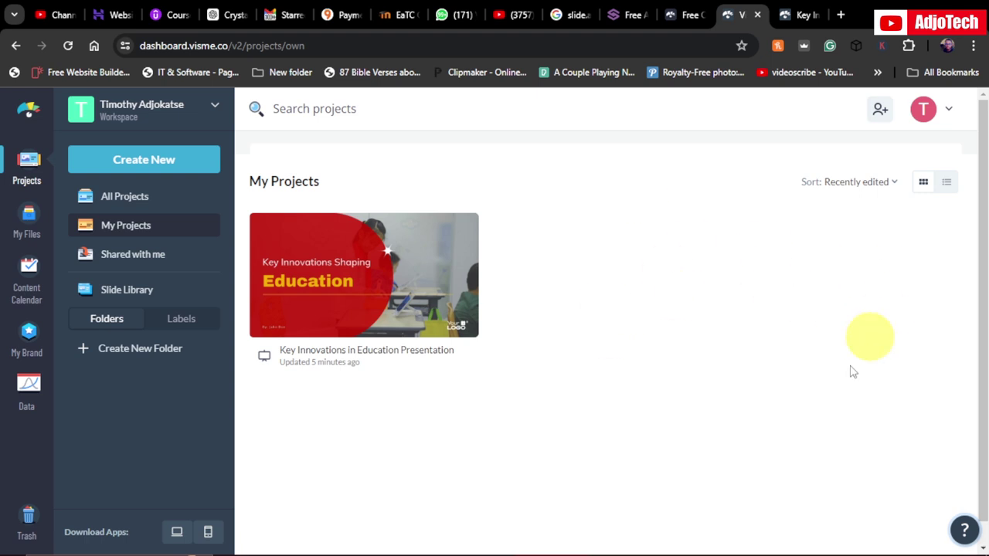
# - Open the Create New menu to reveal project types like Presentations and Infographics
pyautogui.moveTo(324, 306)
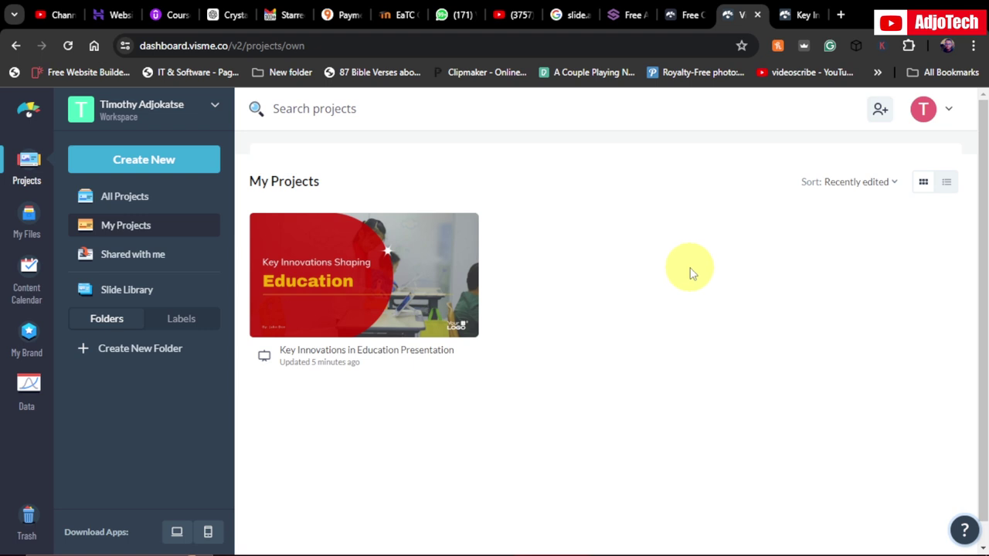
pyautogui.click(127, 163)
pyautogui.moveTo(133, 199)
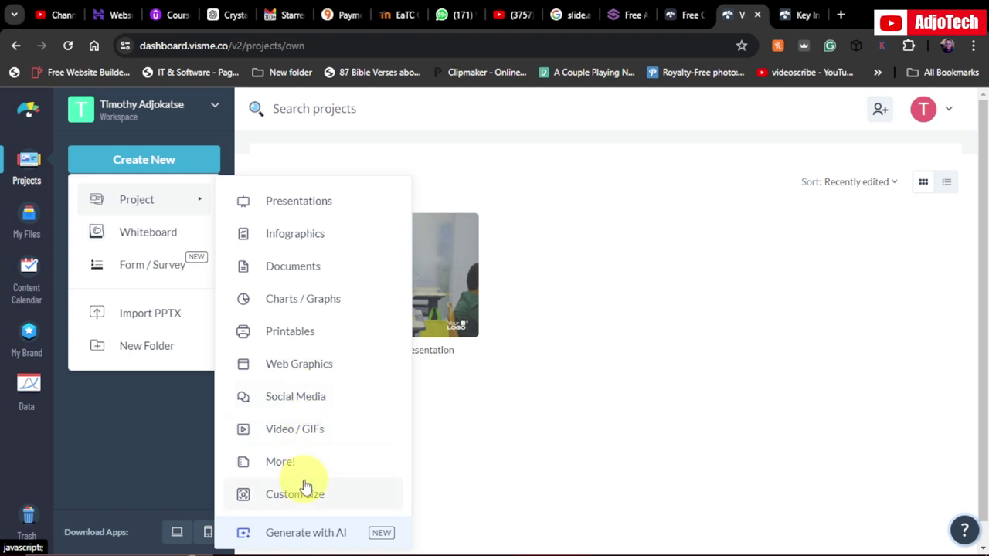
# - Open the Presentations template gallery, glance at Branded Templates, and return to All Templates
pyautogui.click(292, 207)
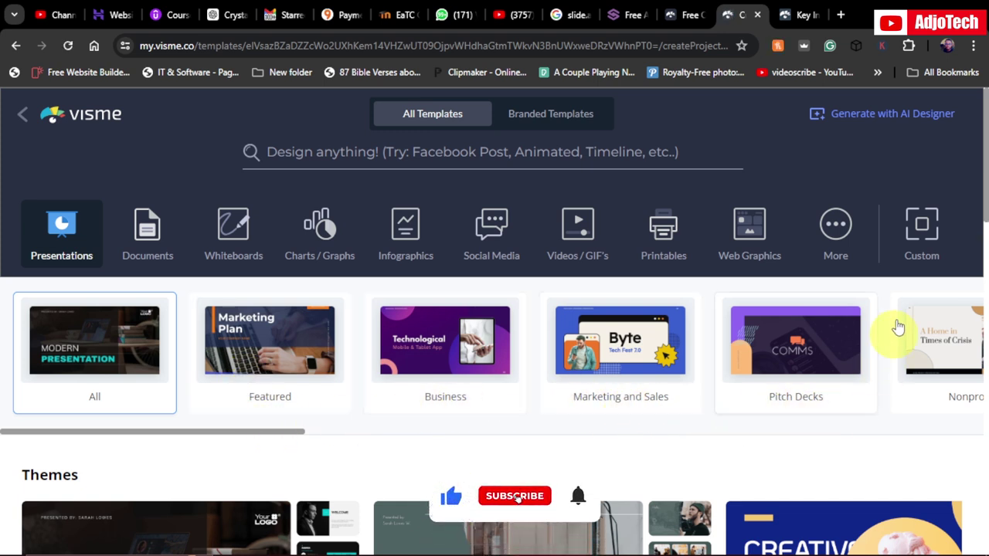
pyautogui.moveTo(980, 193); pyautogui.dragTo(978, 281)
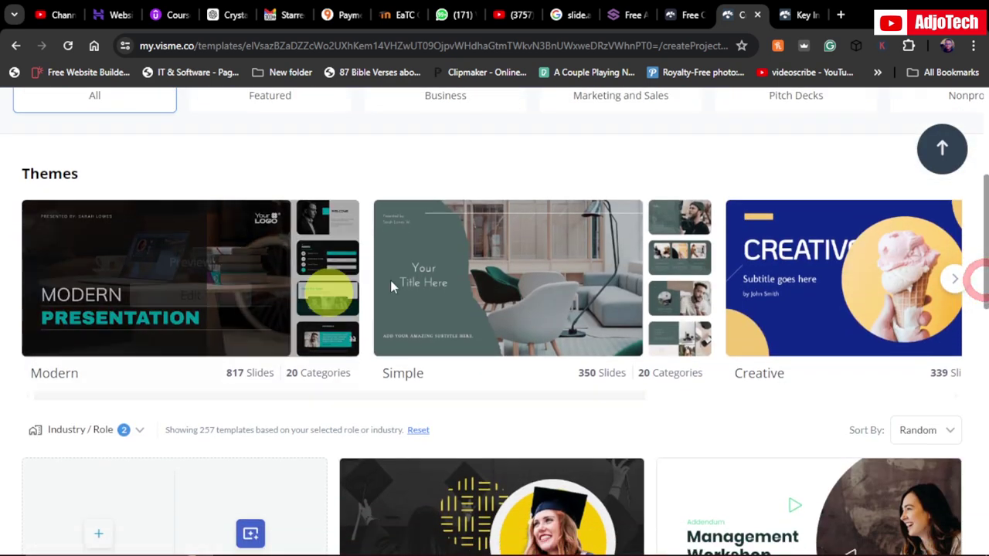
pyautogui.moveTo(972, 238); pyautogui.dragTo(977, 165)
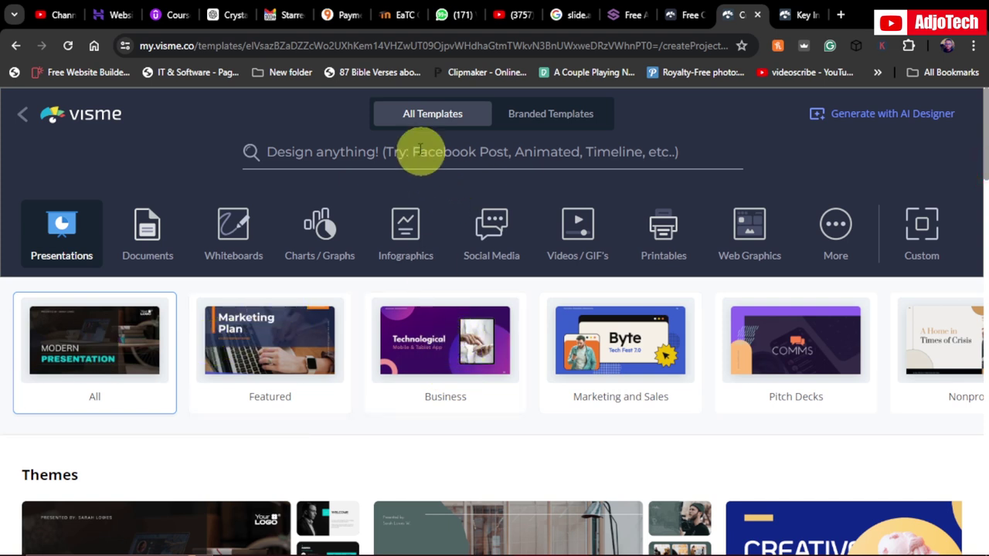
pyautogui.click(540, 116)
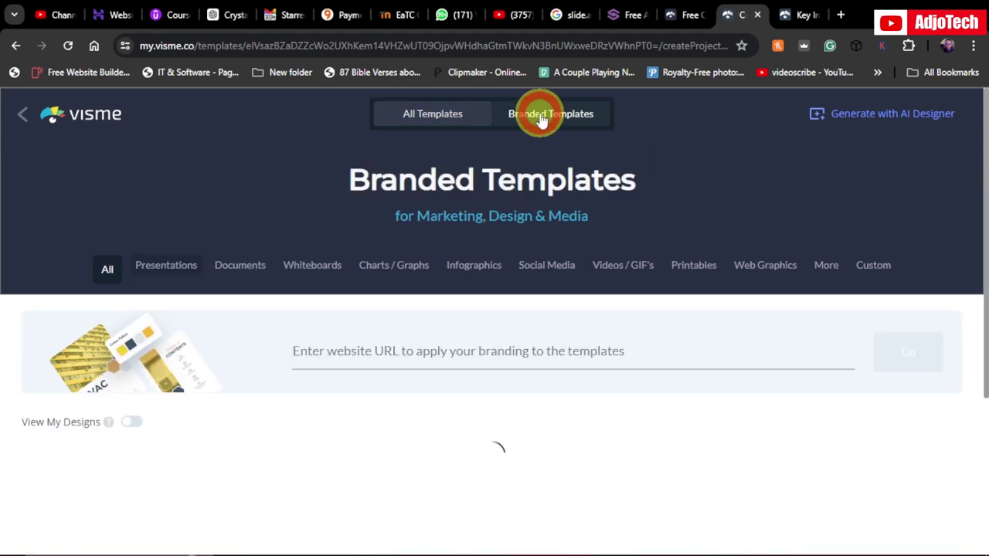
pyautogui.click(430, 114)
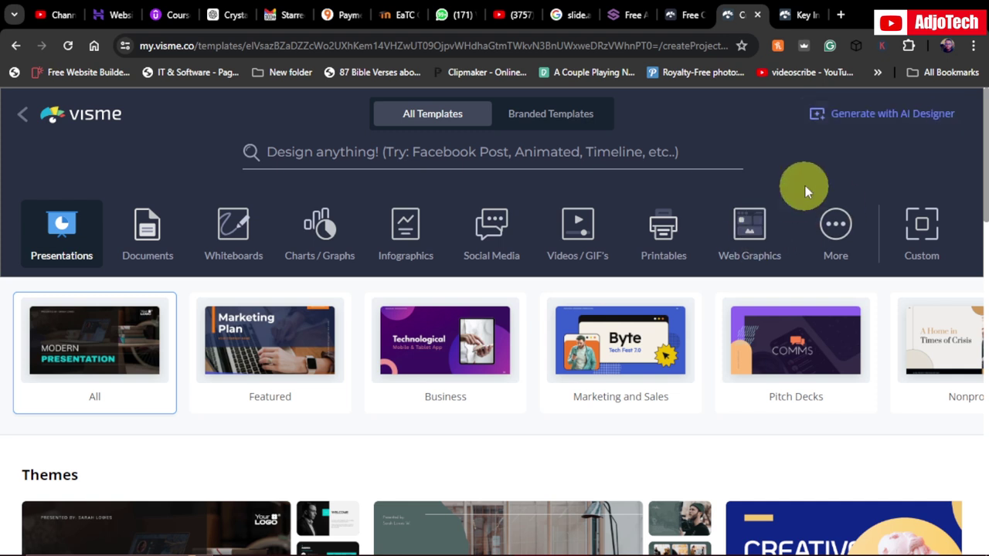
# - Paste the 21st-century technology-in-education presentation prompt into the AI Designer chat and send it
pyautogui.click(891, 118)
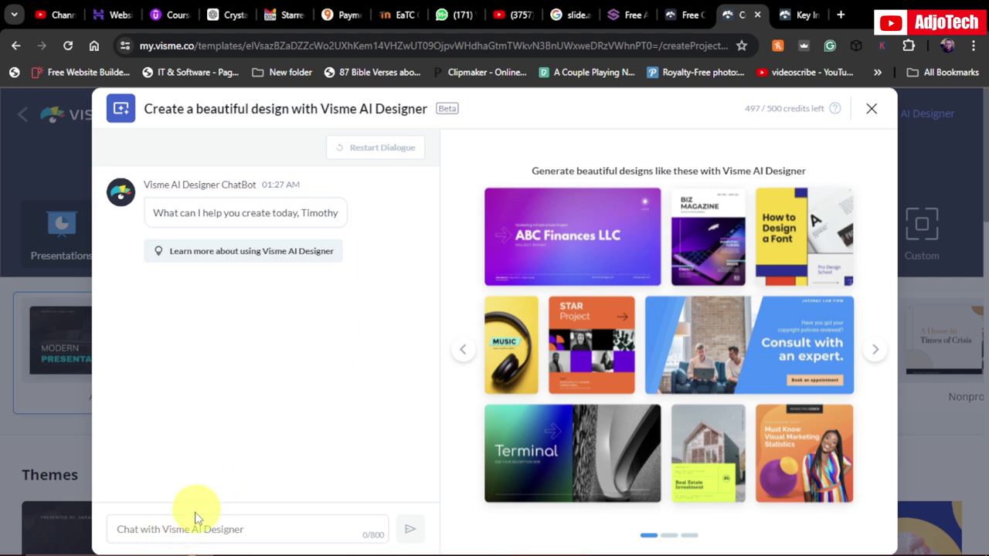
pyautogui.click(175, 529)
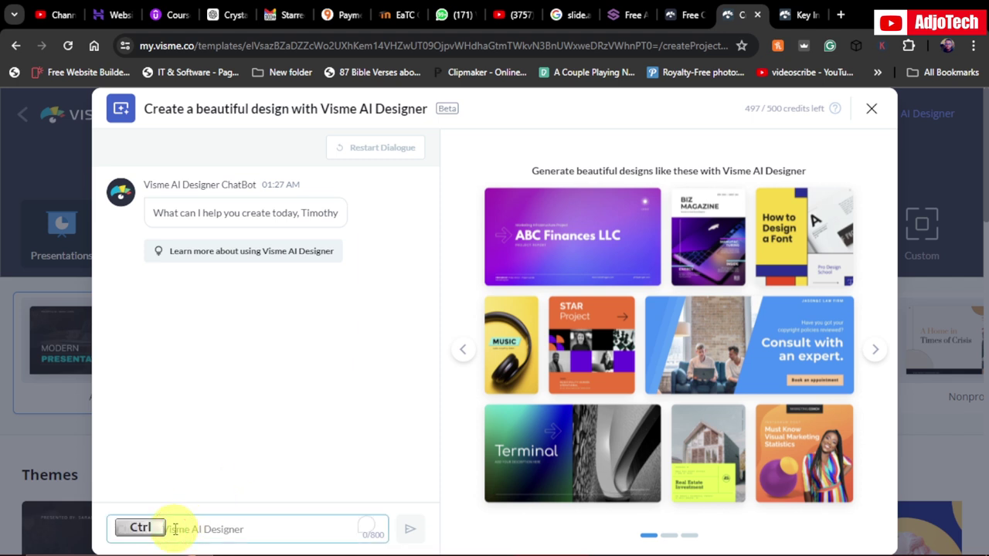
pyautogui.write('Create a presentation about technological advancements of the 21st century and their impact on education.')
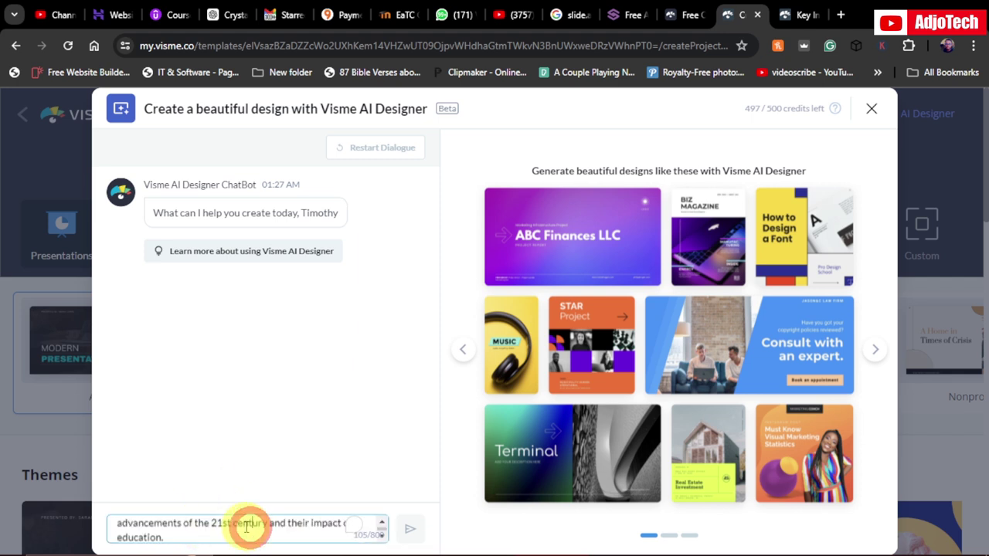
pyautogui.click(252, 516)
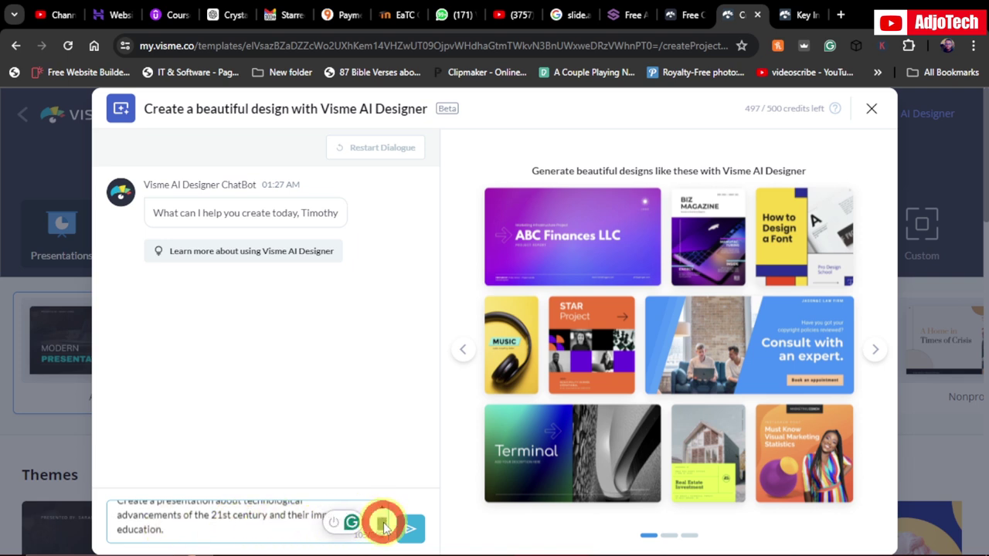
pyautogui.scroll(1, 384, 521)
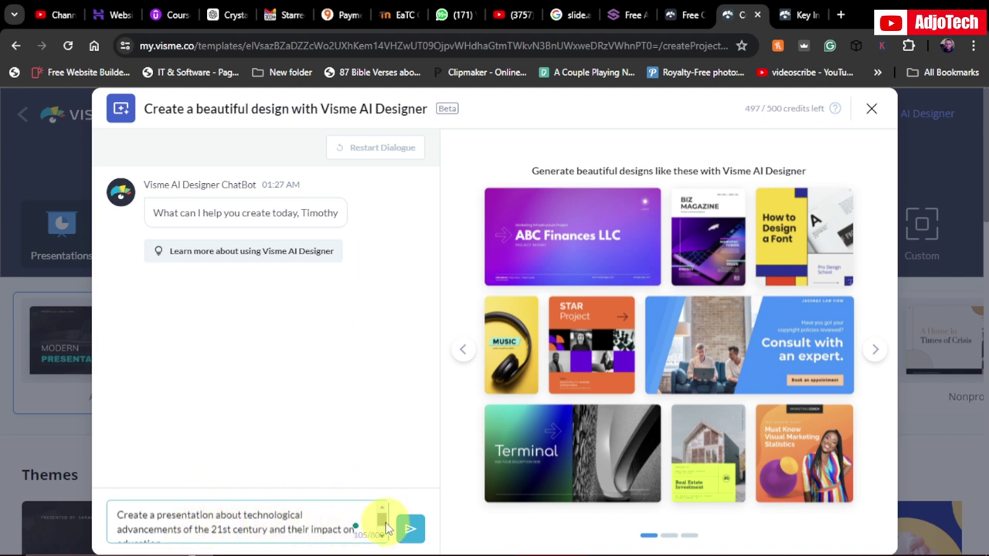
pyautogui.moveTo(380, 525); pyautogui.dragTo(388, 535)
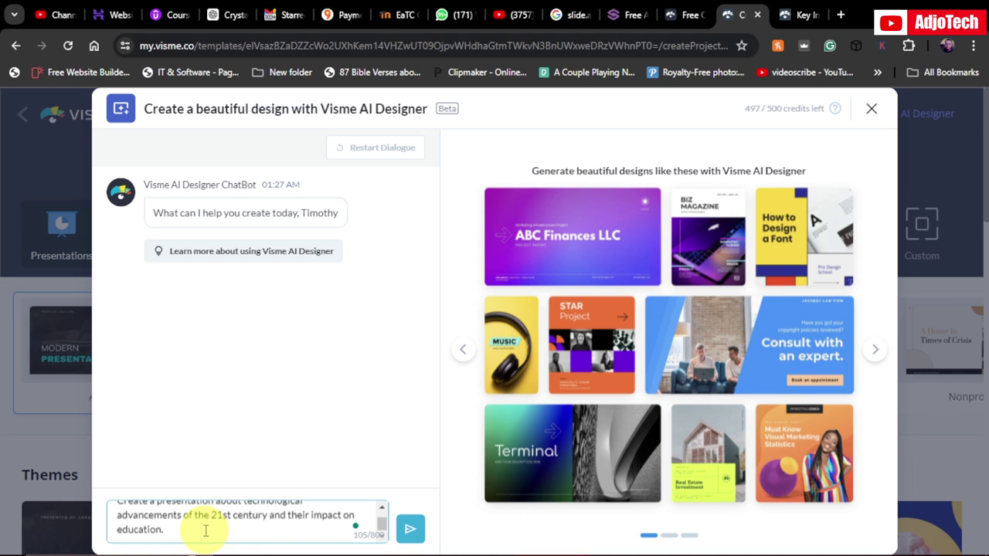
pyautogui.click(418, 532)
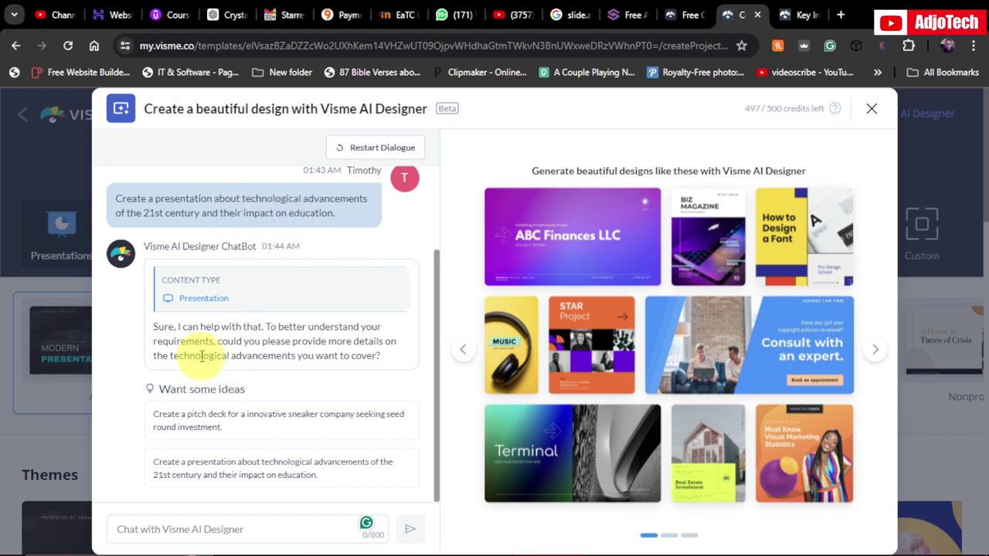
# - Resend the request using the second suggested education presentation idea
pyautogui.moveTo(154, 327); pyautogui.dragTo(380, 355)
pyautogui.click(378, 353)
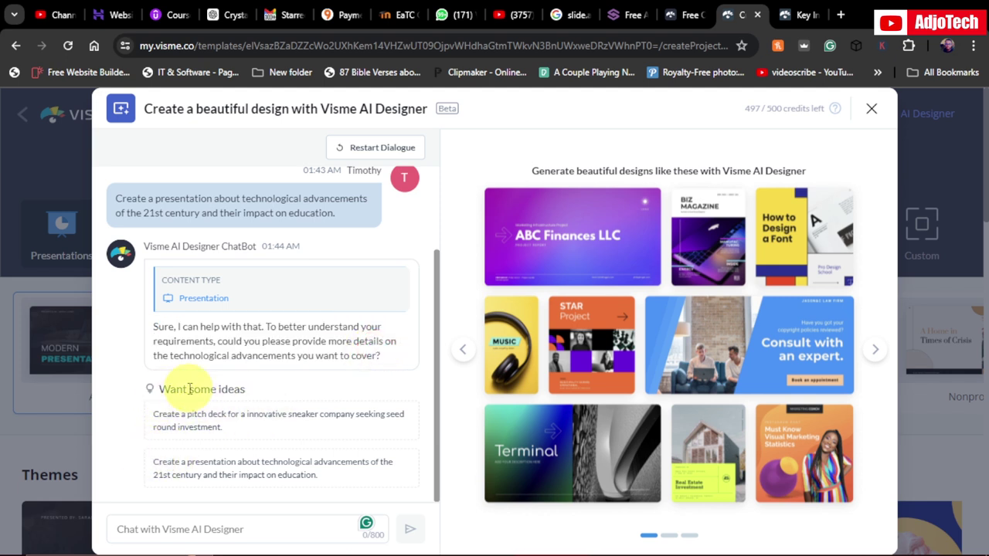
pyautogui.click(219, 473)
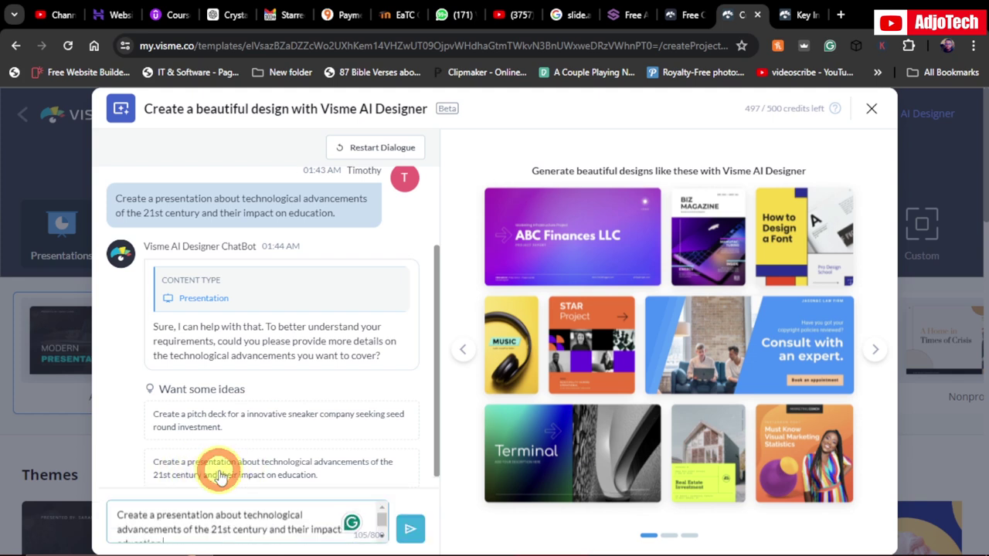
pyautogui.click(409, 532)
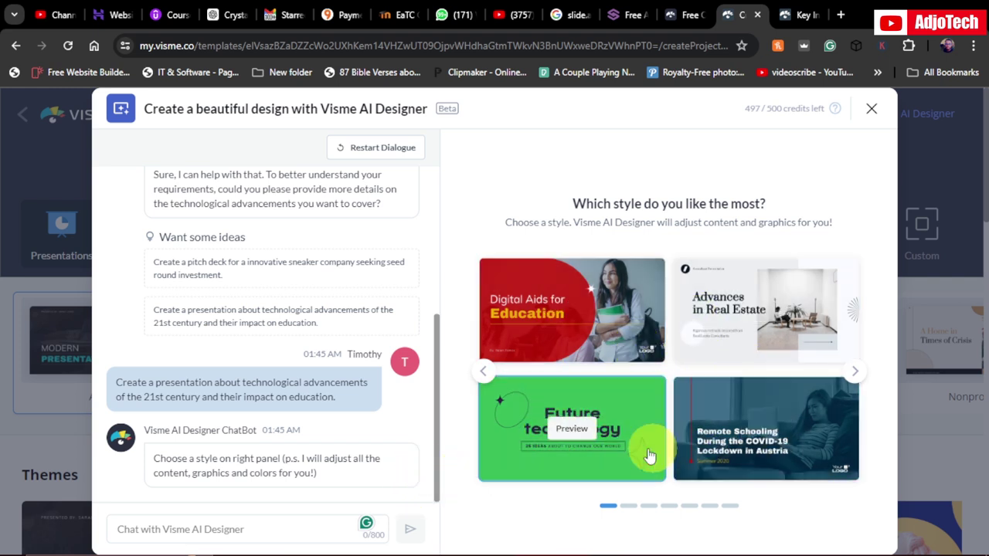
# - Browse the style carousel and preview 'The Impact of Artificial Intelligence in Our Lives'
pyautogui.click(855, 372)
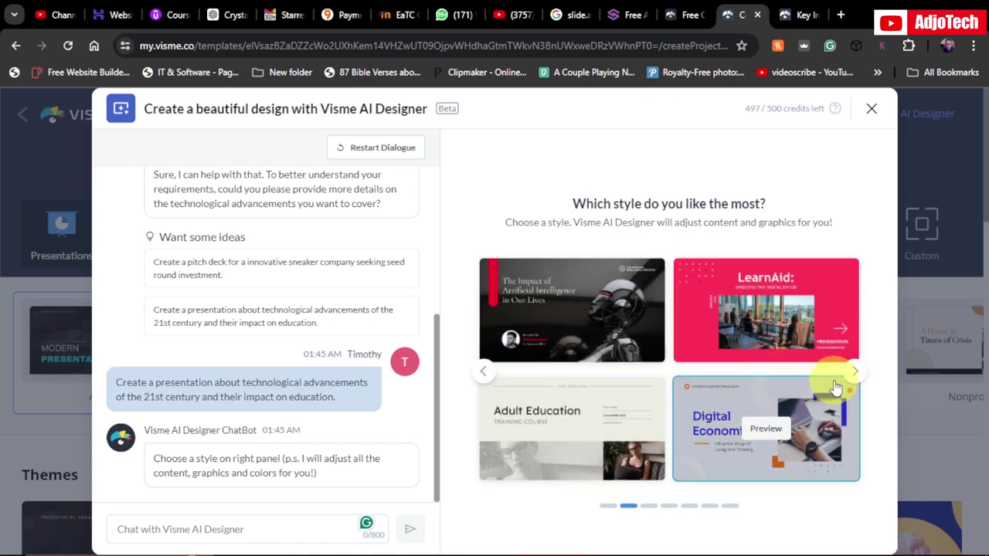
pyautogui.click(484, 377)
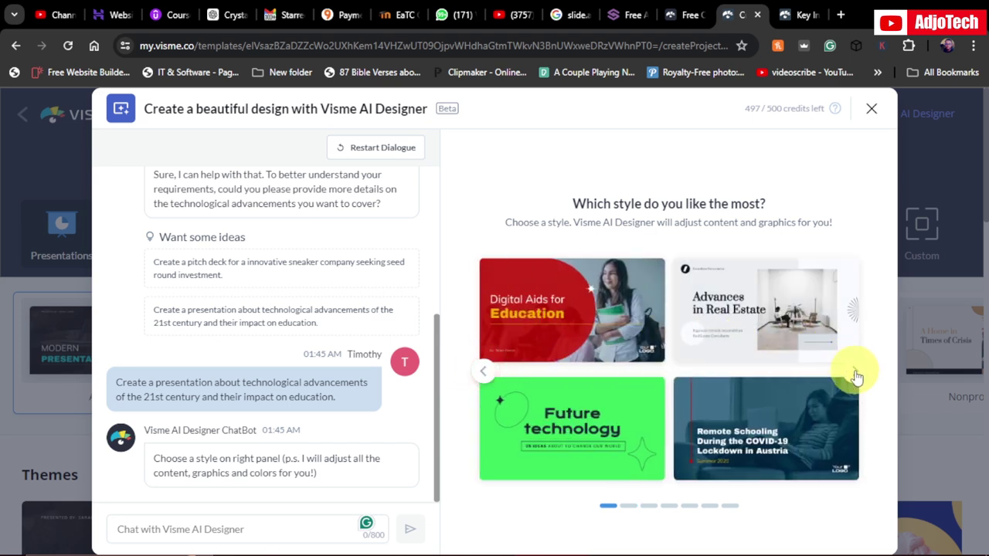
pyautogui.click(855, 374)
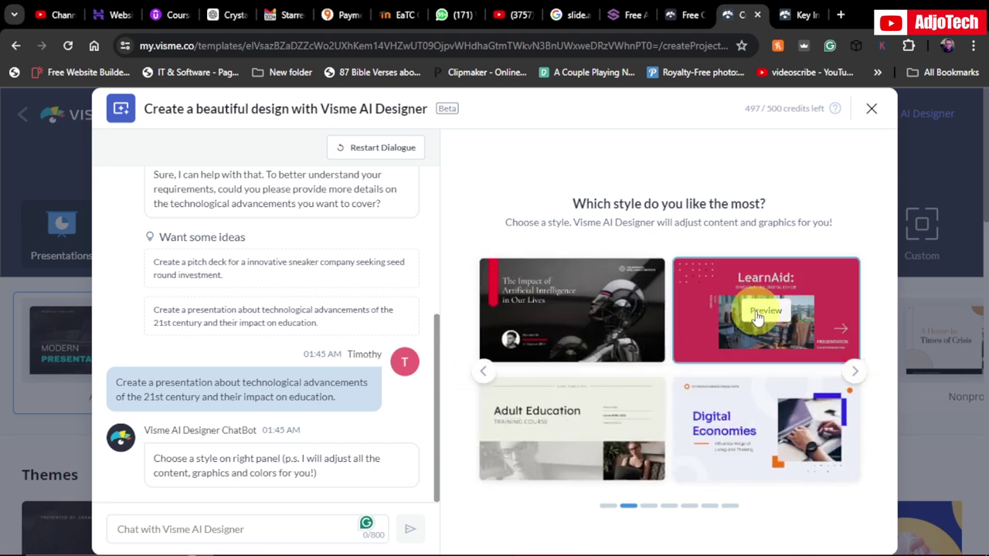
pyautogui.click(572, 313)
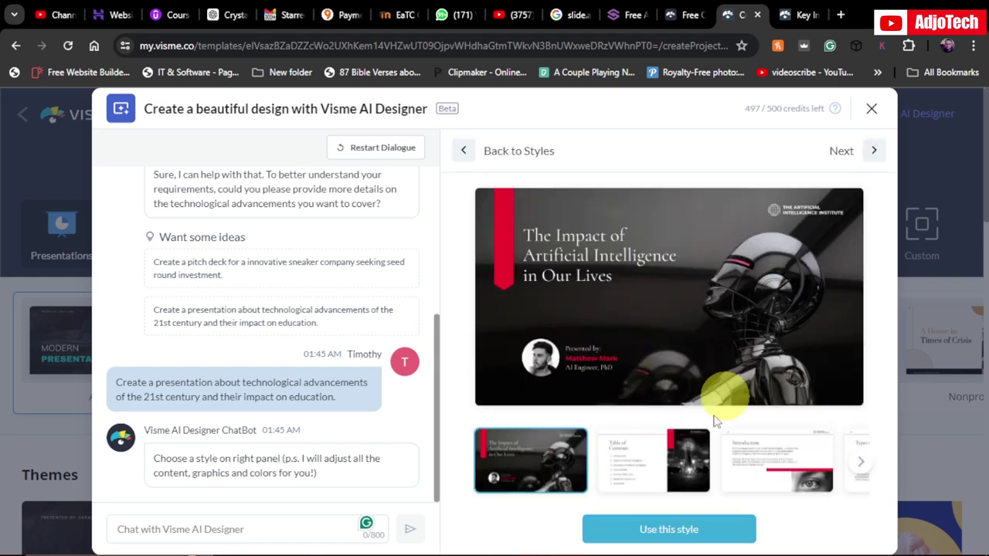
# - Review the AI style's sample slides, apply the style, and open the generated deck for editing
pyautogui.click(623, 467)
pyautogui.click(658, 470)
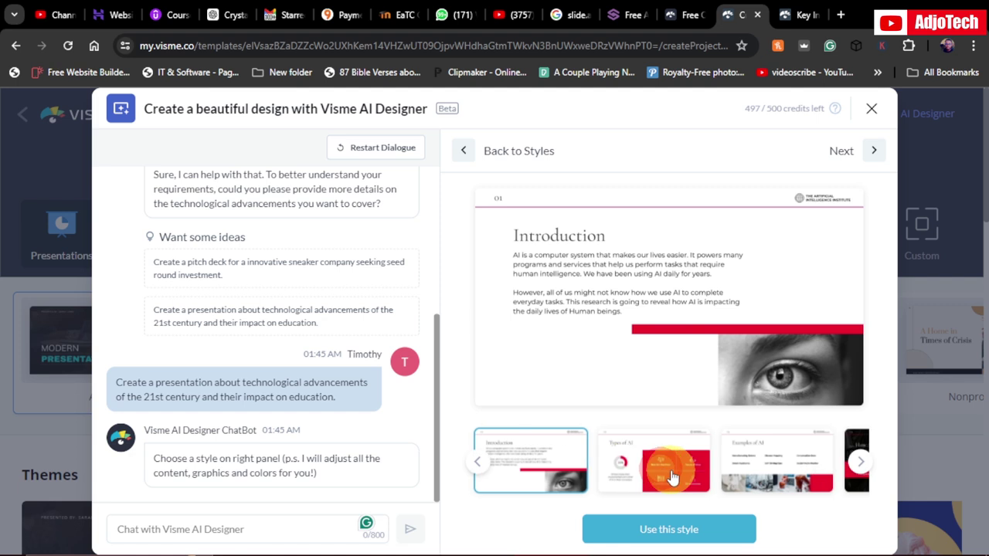
pyautogui.click(659, 472)
pyautogui.click(681, 475)
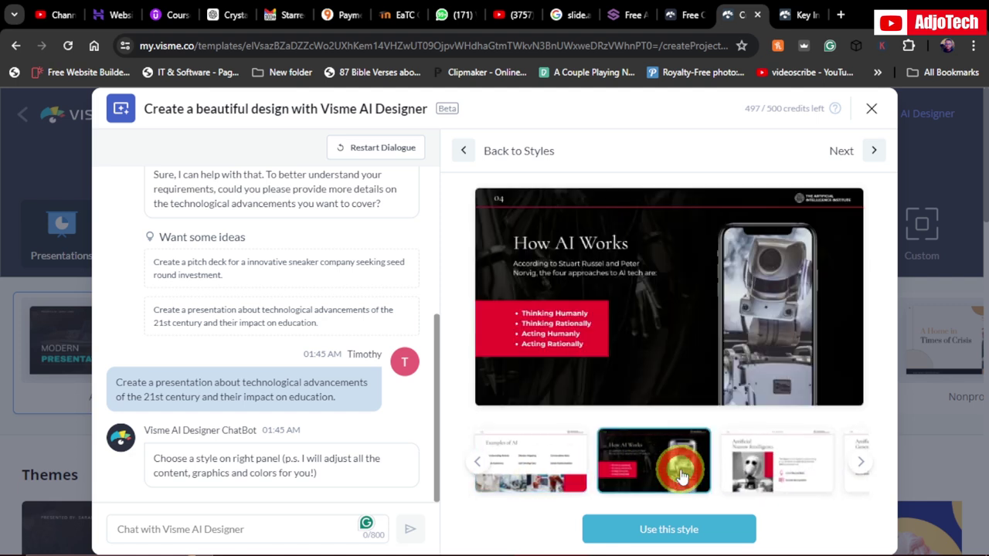
pyautogui.click(684, 475)
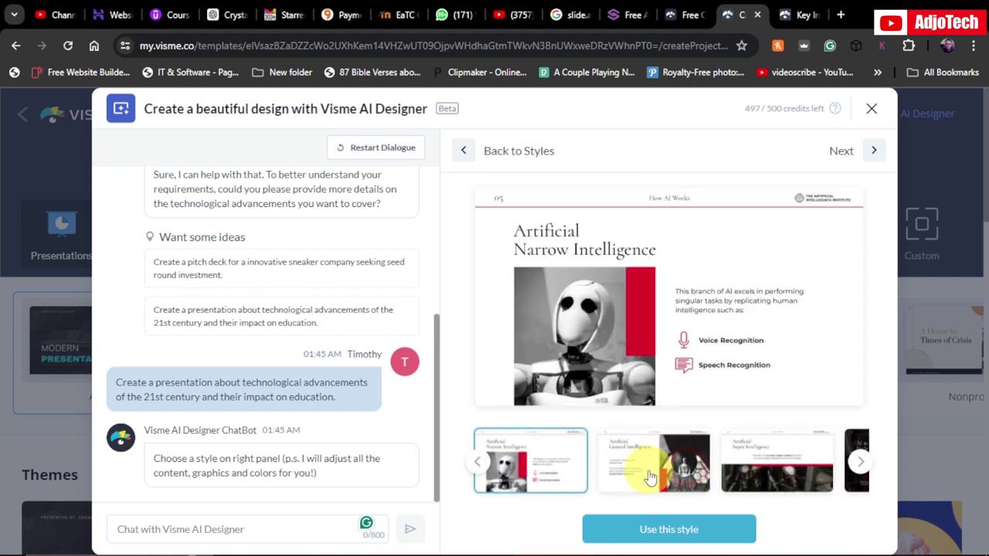
pyautogui.click(651, 473)
pyautogui.click(649, 535)
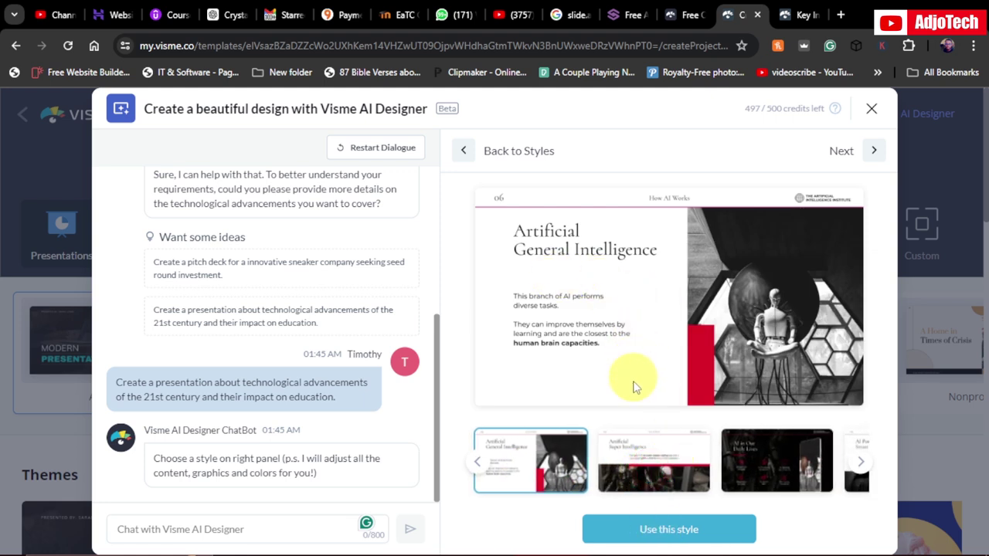
pyautogui.click(668, 532)
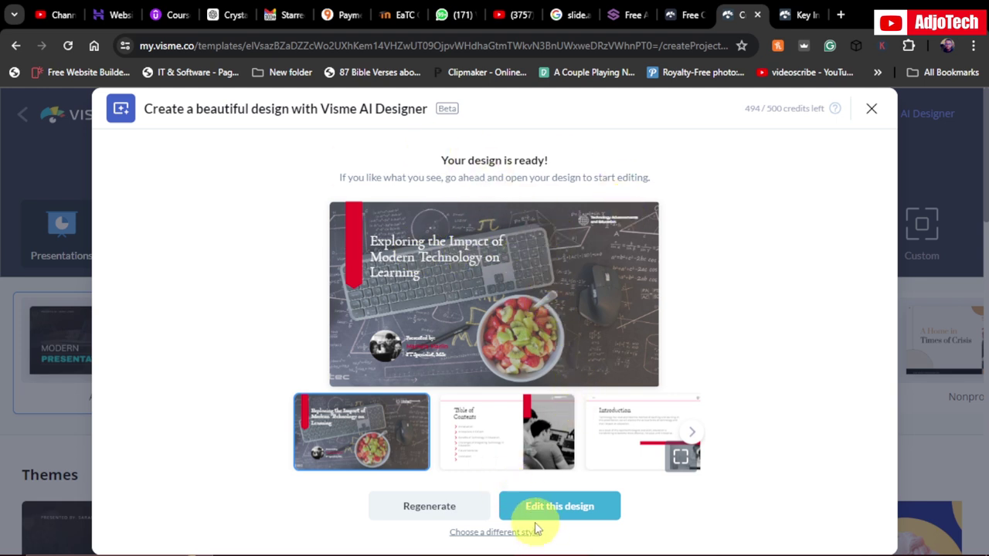
pyautogui.click(565, 510)
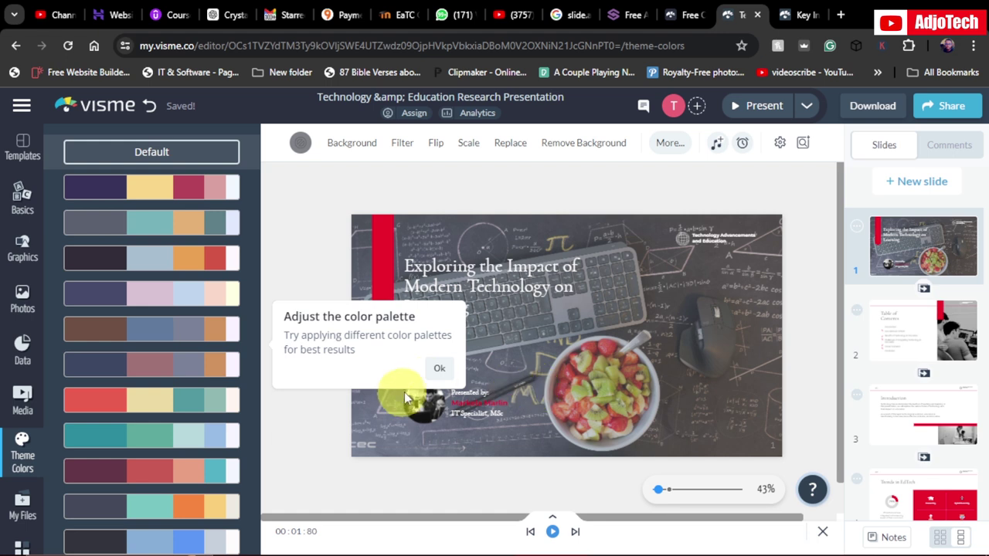
# - Set the slide 1 title to Montserrat and widen its text box to 765
pyautogui.click(439, 371)
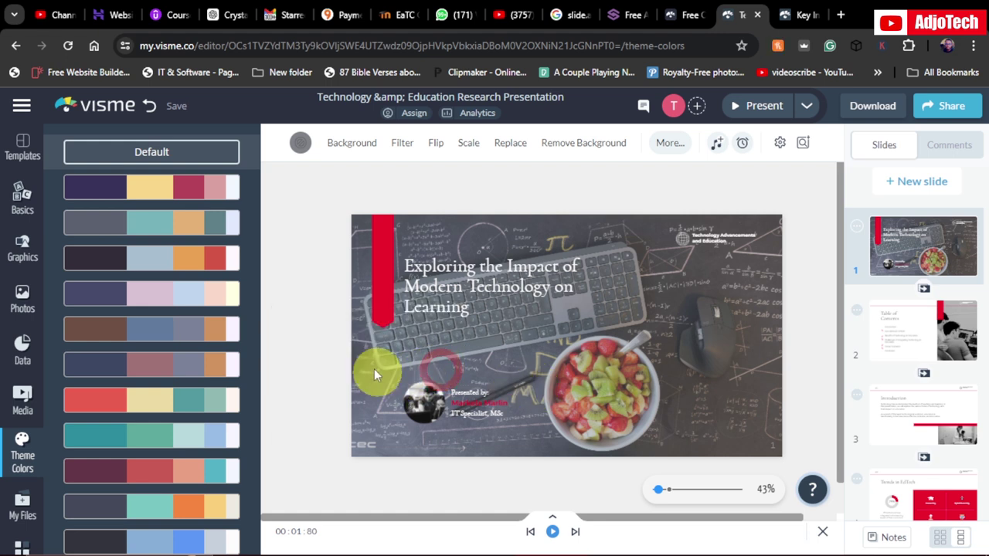
pyautogui.click(383, 282)
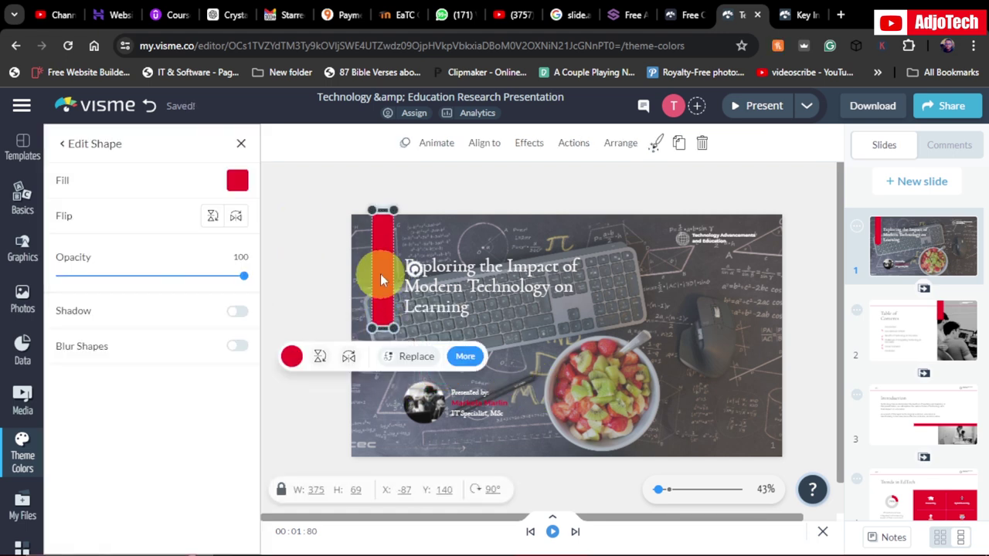
pyautogui.click(447, 277)
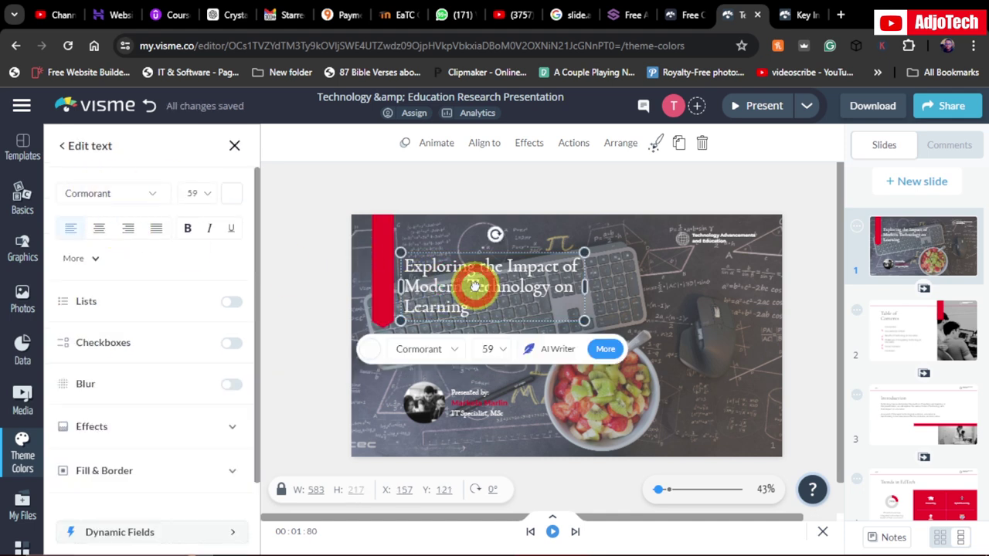
pyautogui.tripleClick(475, 286)
pyautogui.moveTo(485, 309); pyautogui.dragTo(401, 266)
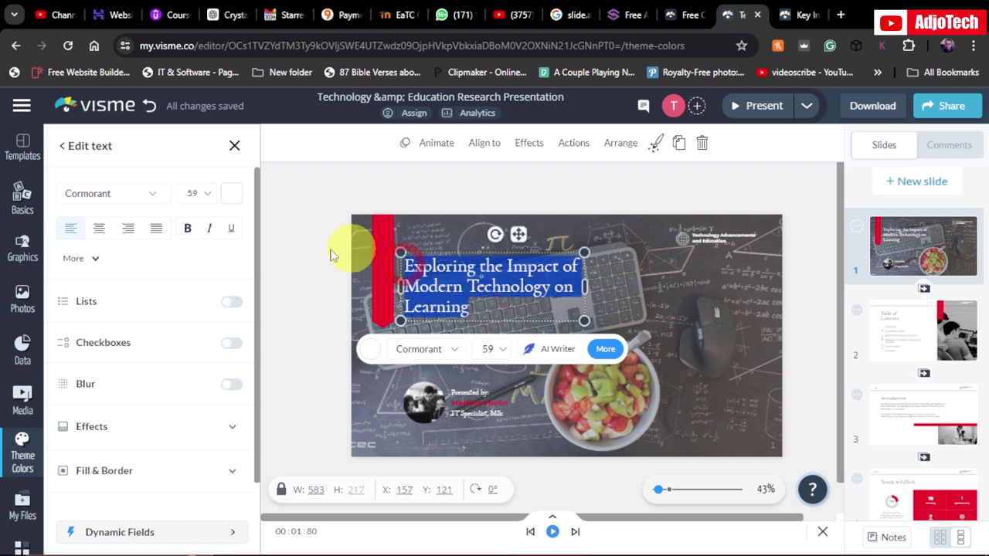
pyautogui.click(104, 195)
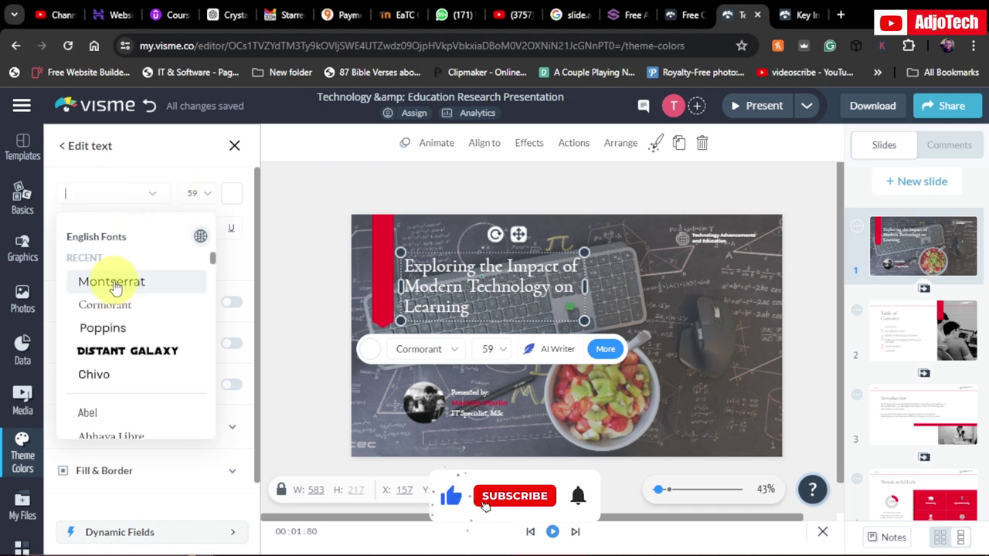
pyautogui.click(112, 283)
pyautogui.moveTo(588, 309); pyautogui.dragTo(641, 293)
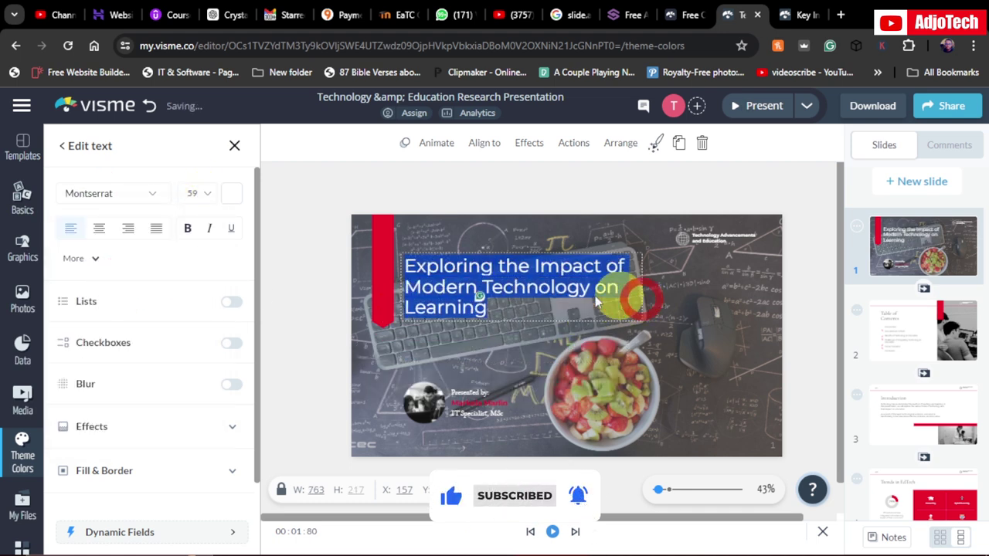
pyautogui.click(382, 265)
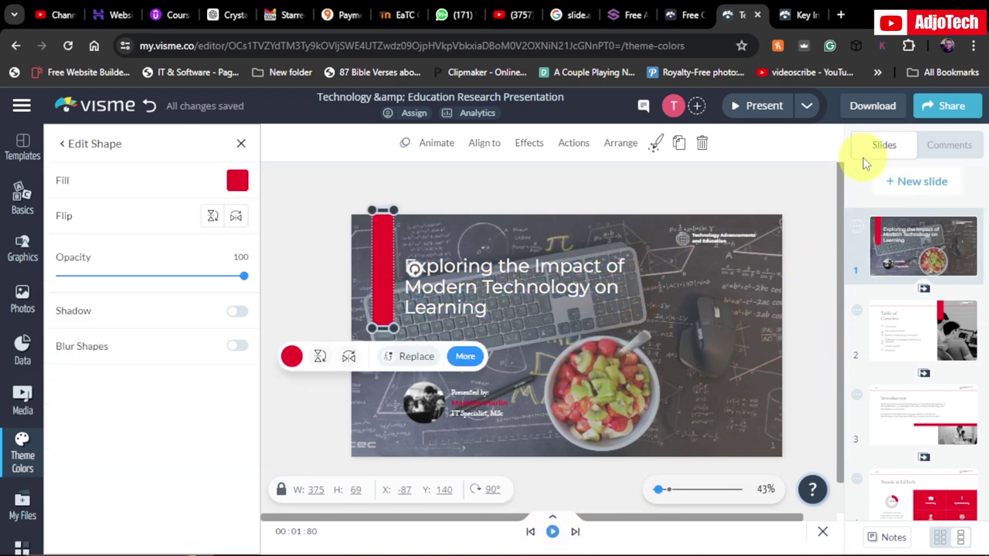
# - On slide 4, Trends in EdTech, make the 25% donut's progress ring red
pyautogui.click(928, 344)
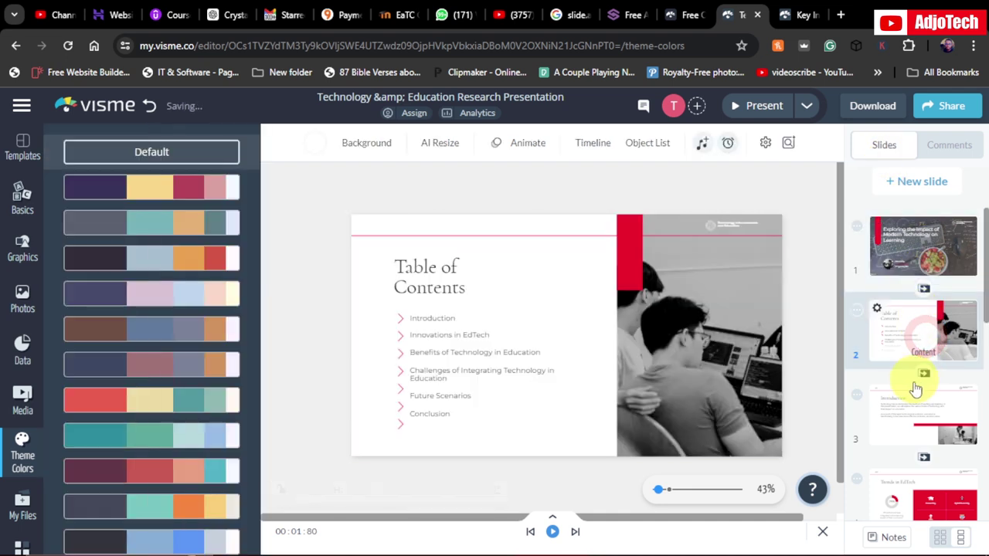
pyautogui.click(912, 387)
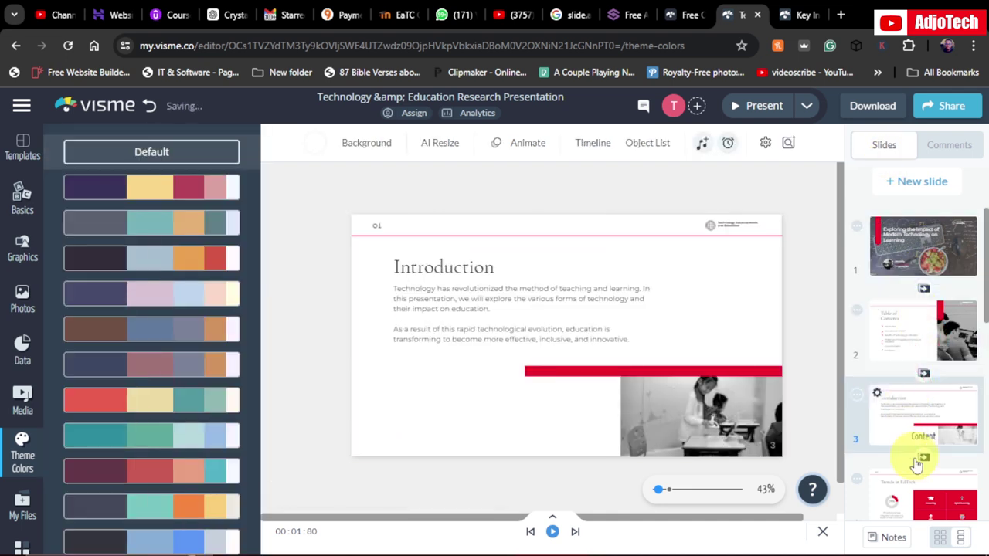
pyautogui.click(908, 481)
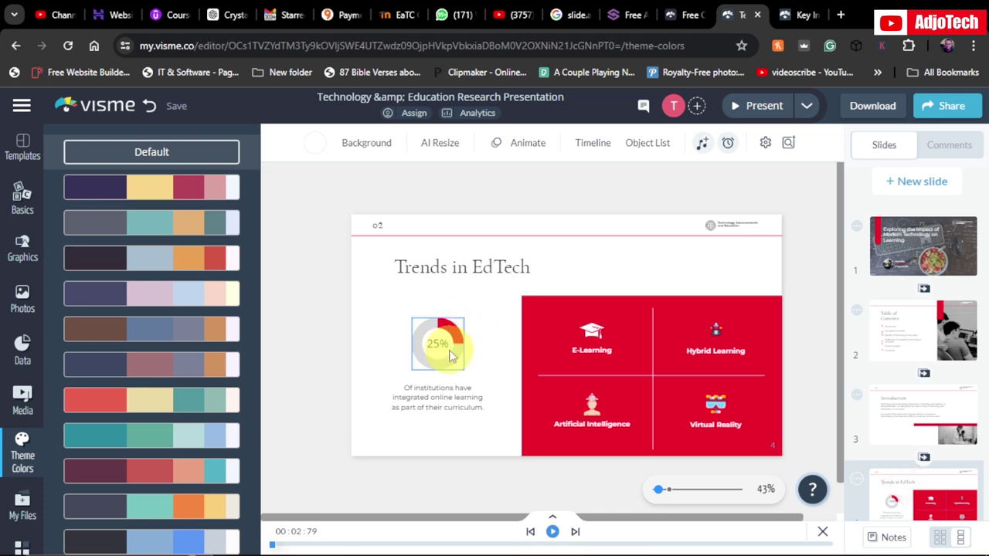
pyautogui.click(452, 356)
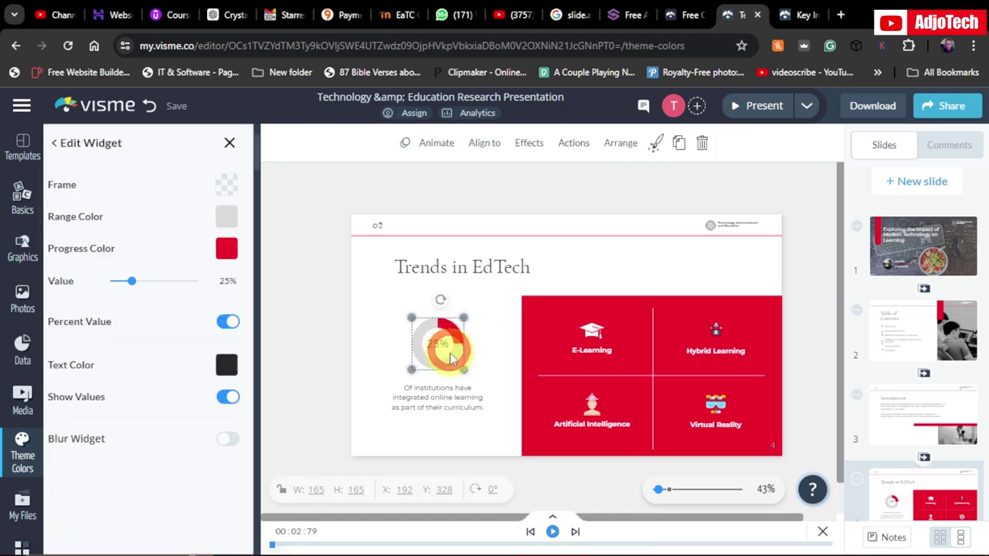
pyautogui.click(229, 253)
pyautogui.click(336, 340)
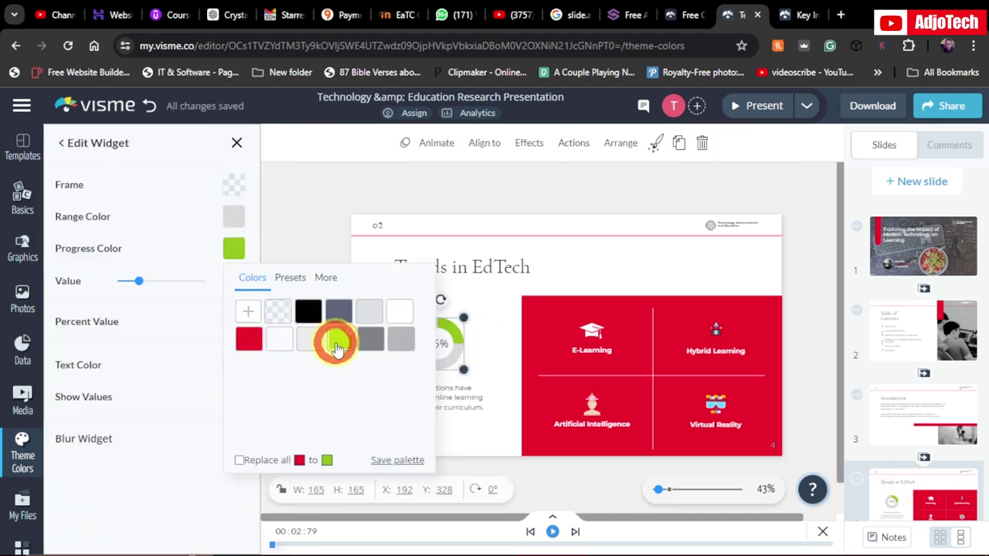
pyautogui.click(246, 348)
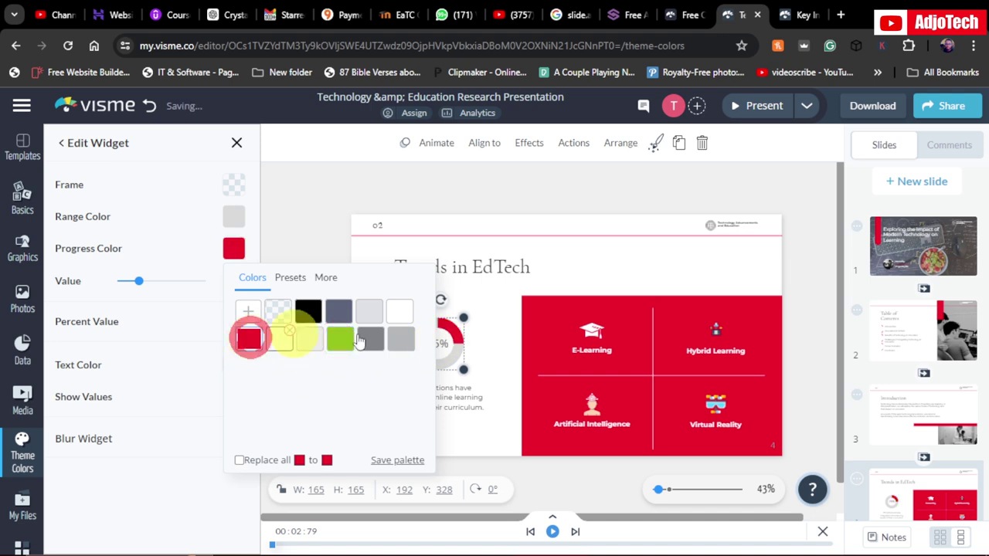
pyautogui.click(585, 257)
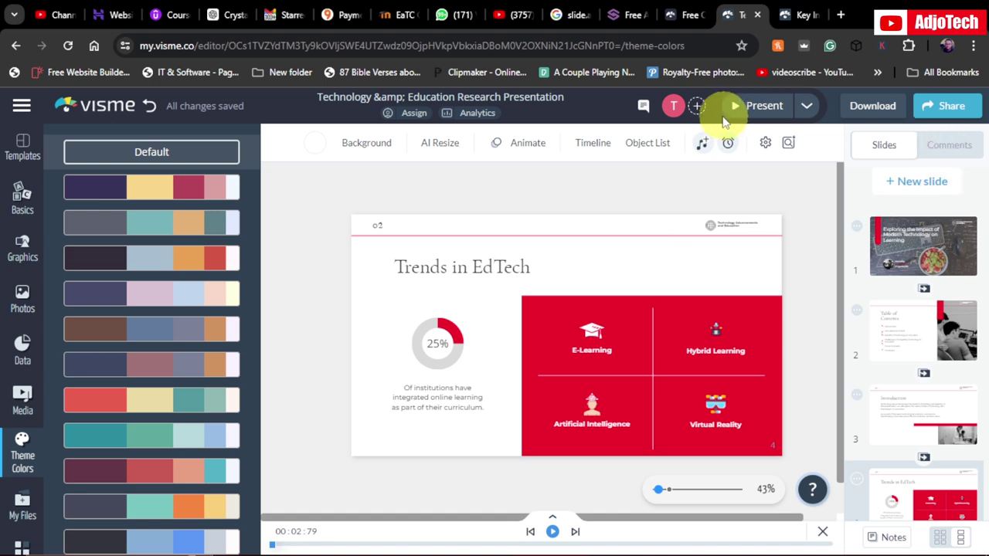
pyautogui.click(761, 108)
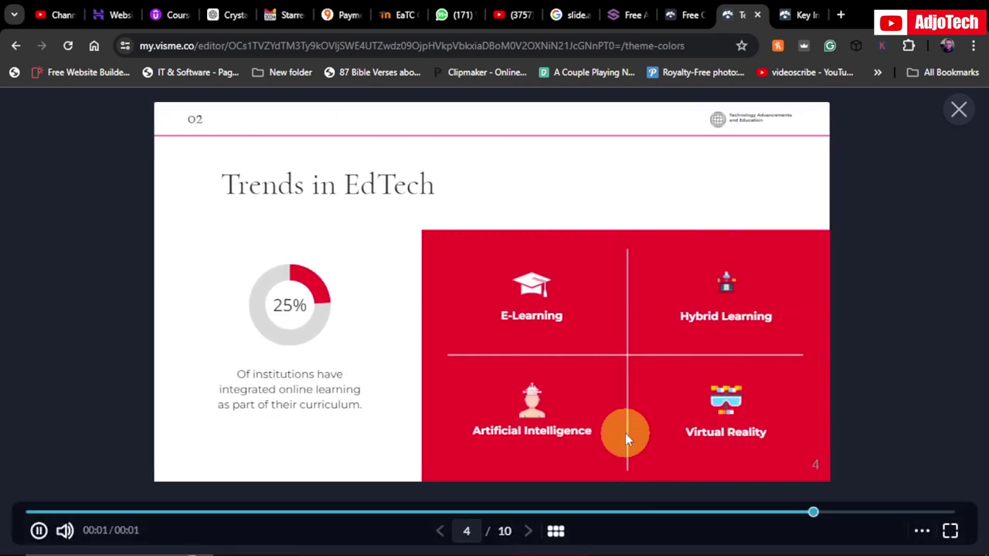
pyautogui.click(530, 532)
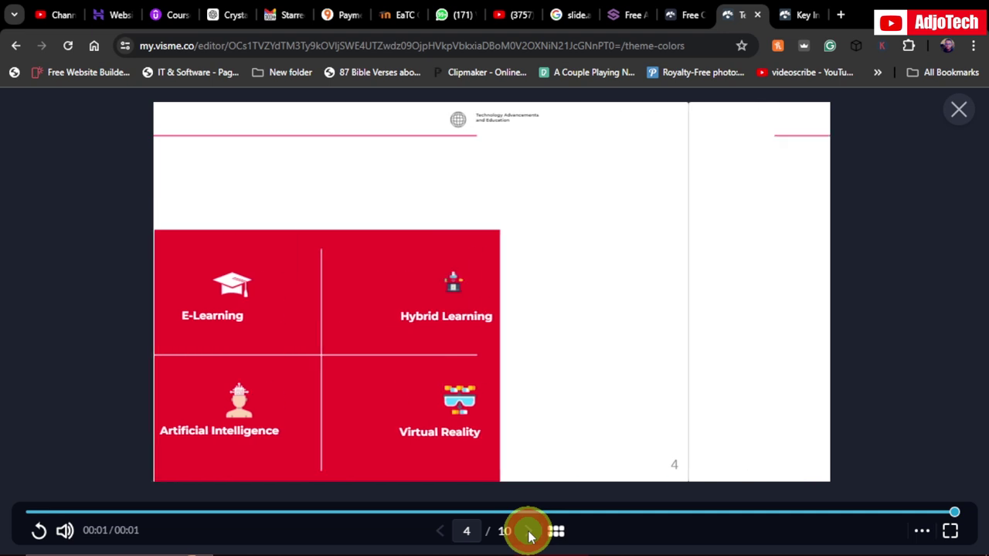
pyautogui.click(530, 533)
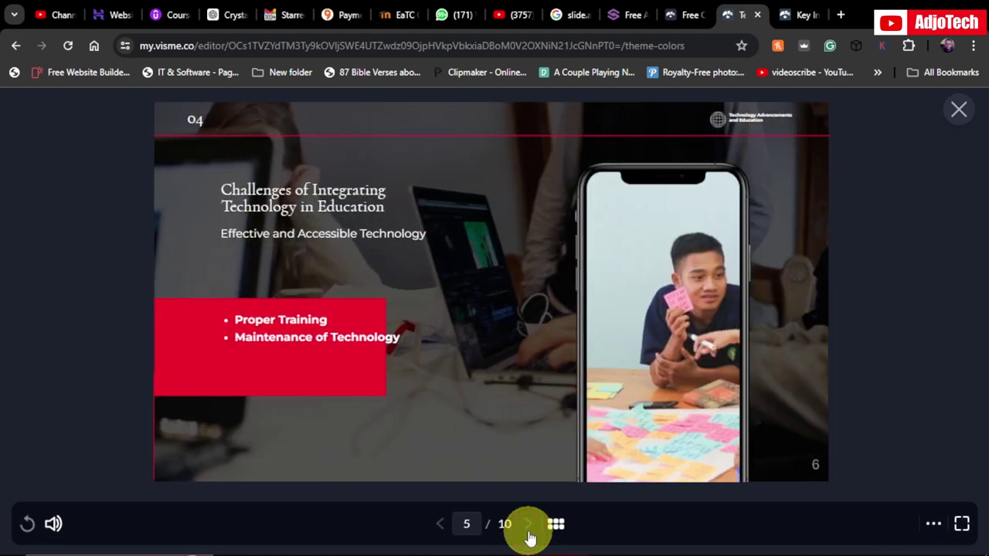
pyautogui.click(529, 533)
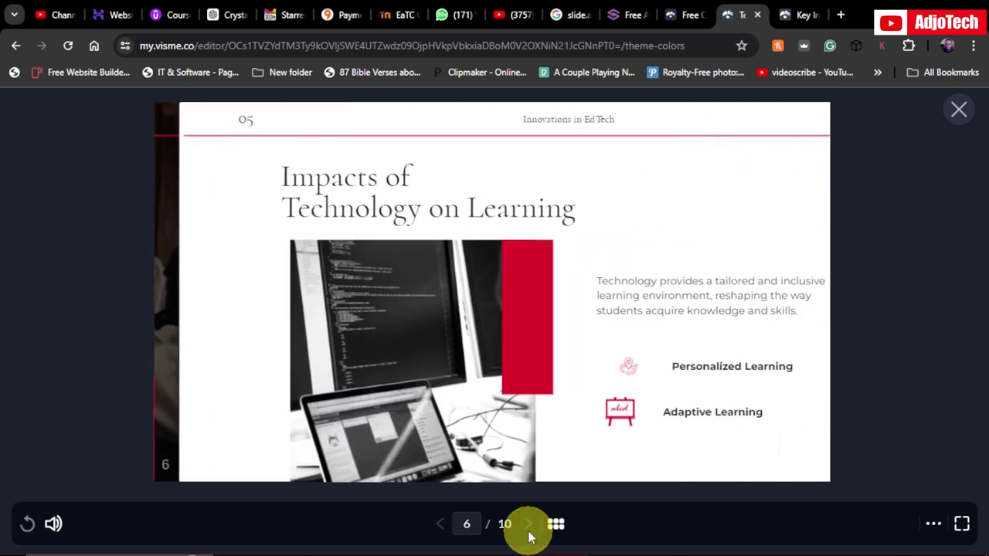
pyautogui.click(530, 533)
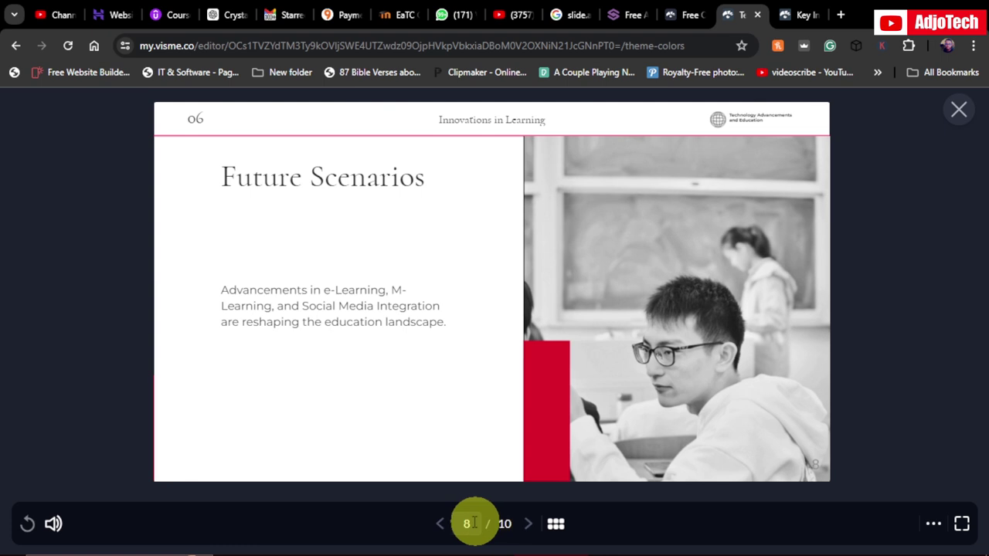
pyautogui.click(440, 525)
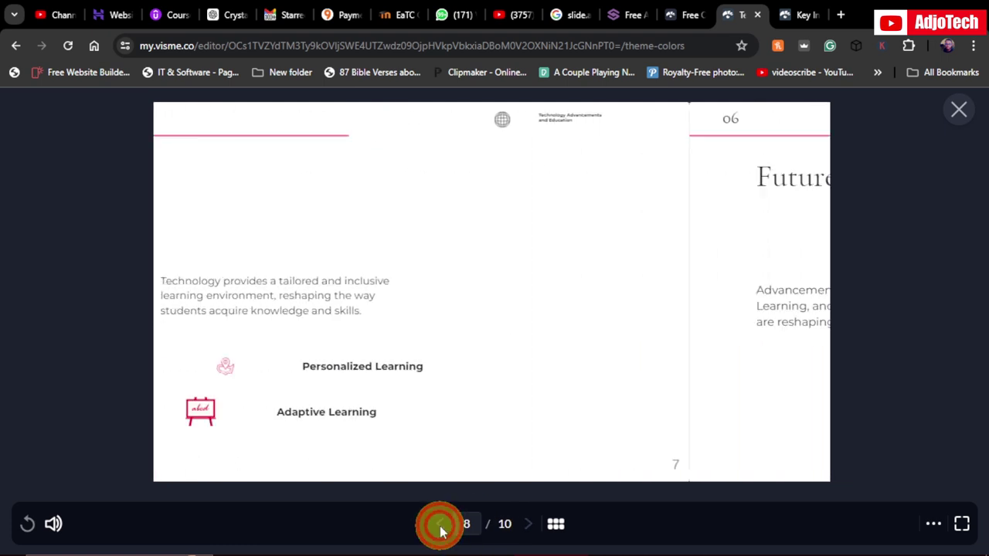
pyautogui.click(441, 529)
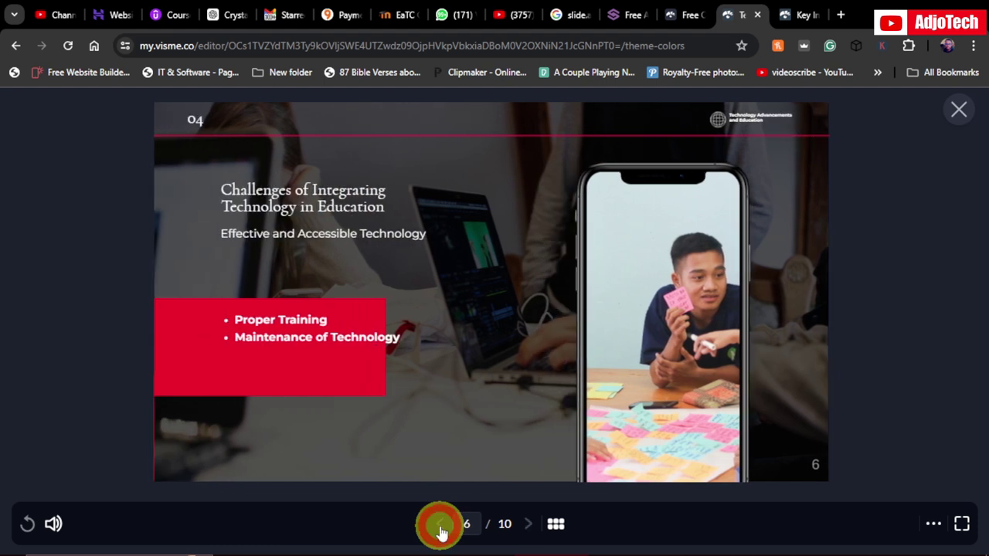
pyautogui.click(441, 528)
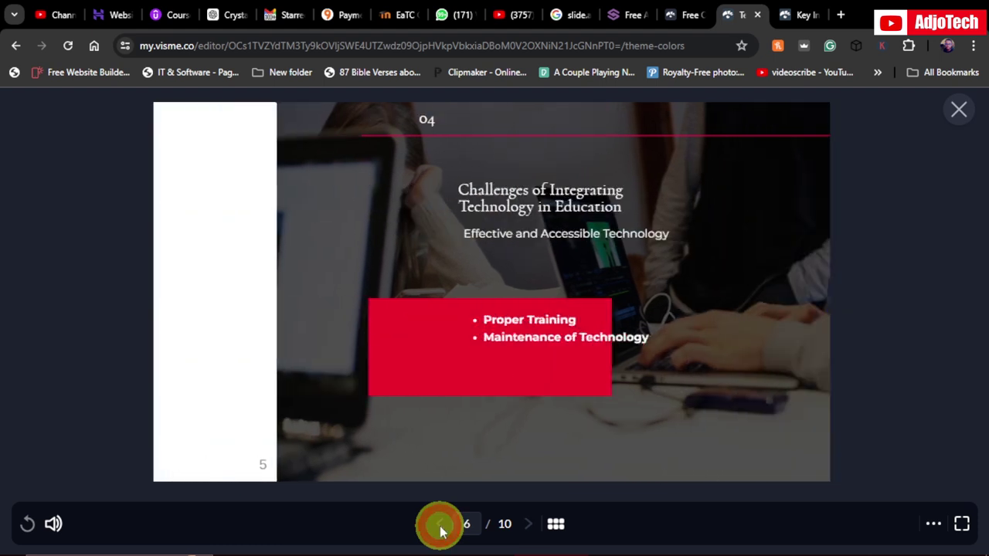
pyautogui.click(441, 532)
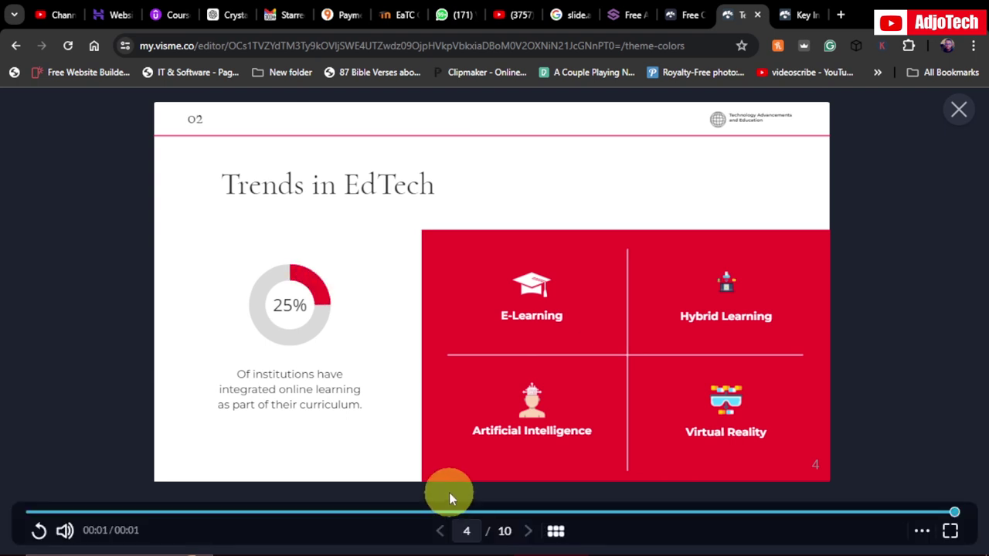
pyautogui.click(439, 531)
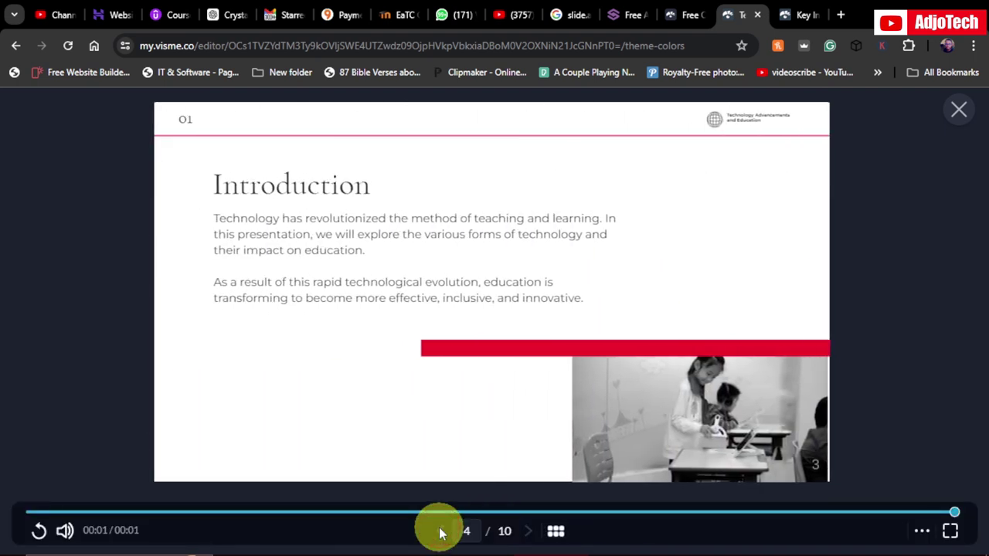
pyautogui.click(439, 531)
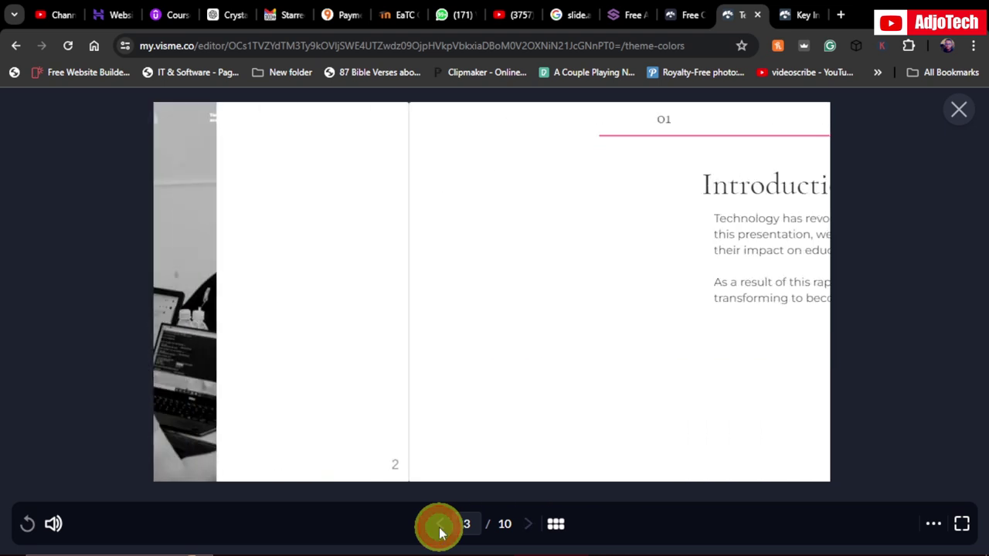
pyautogui.click(439, 531)
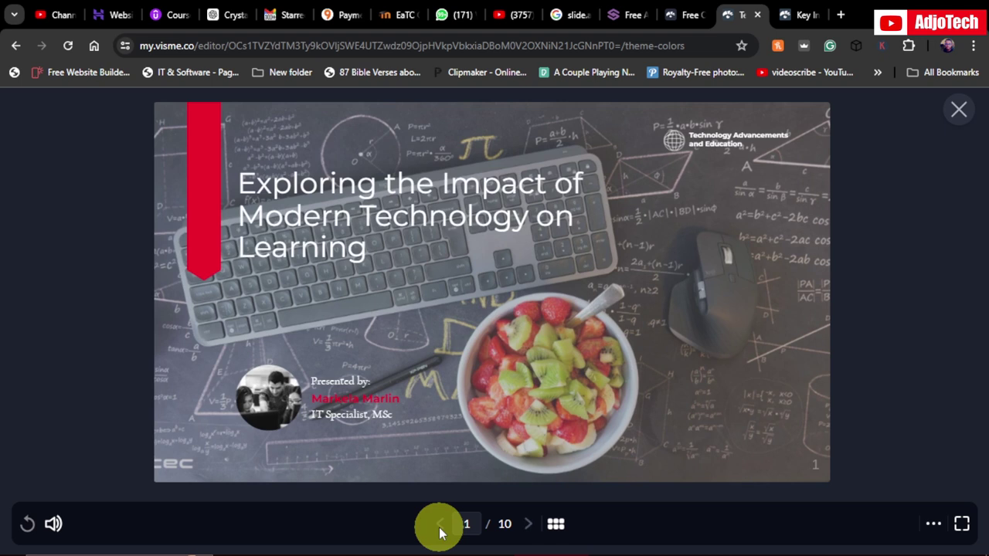
pyautogui.click(958, 113)
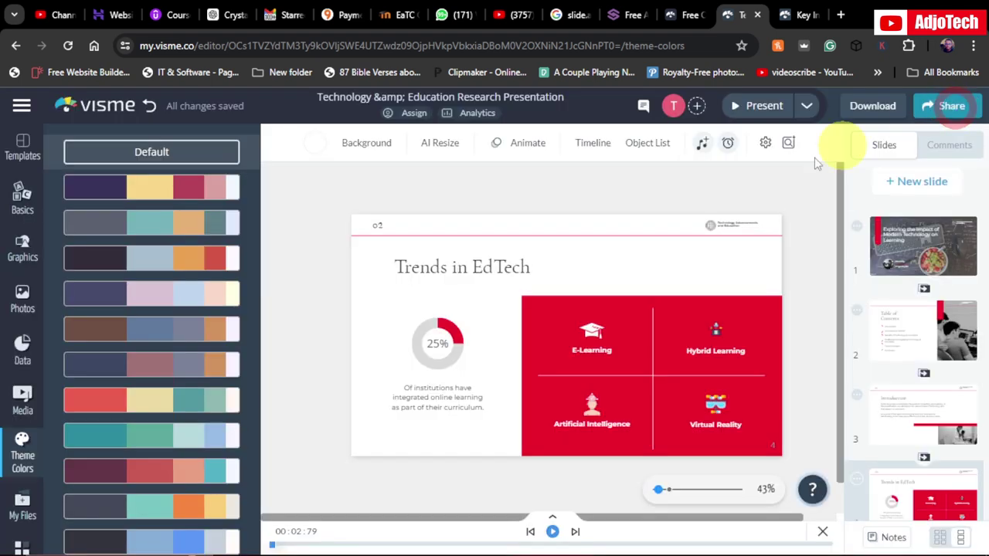
# - Download the presentation for offline use as a PPTX file
pyautogui.click(873, 109)
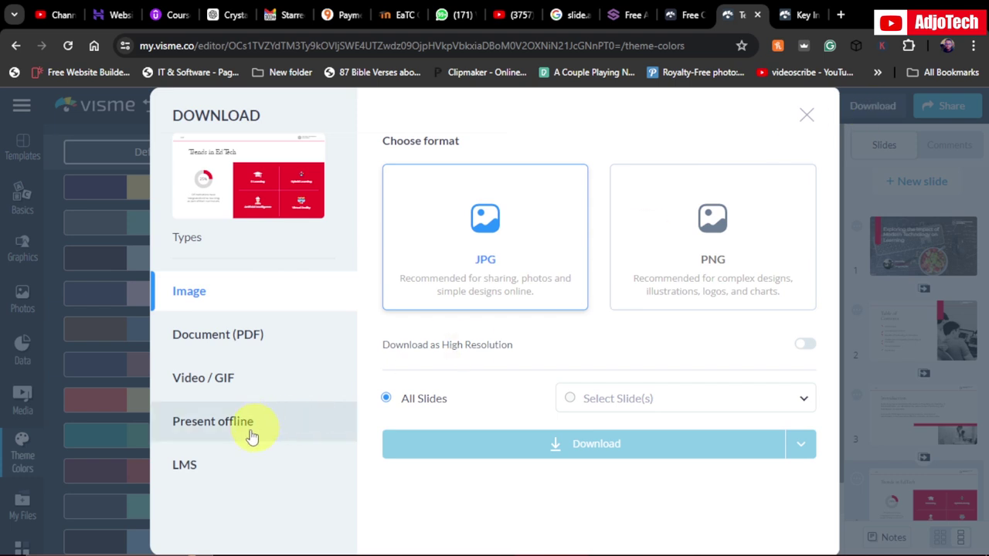
pyautogui.click(217, 435)
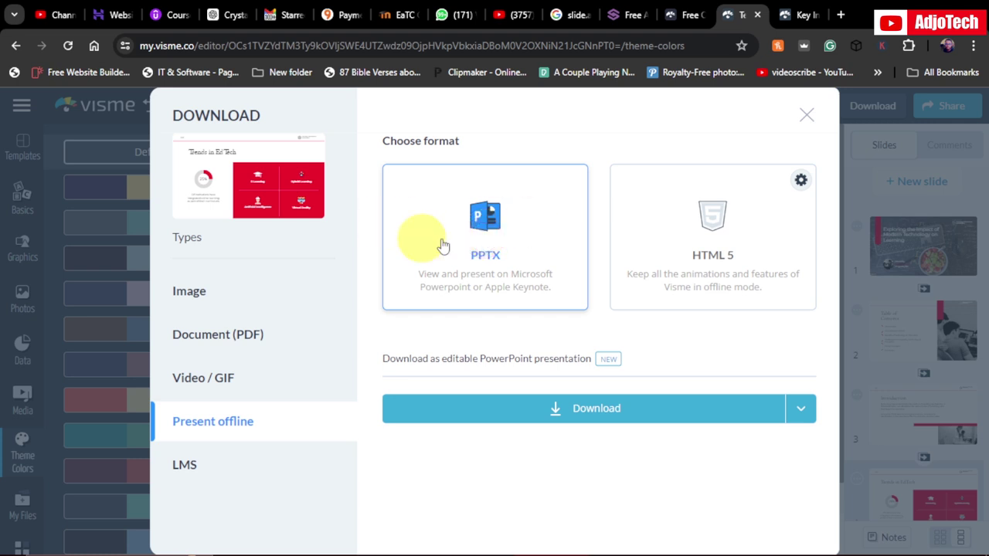
pyautogui.click(690, 238)
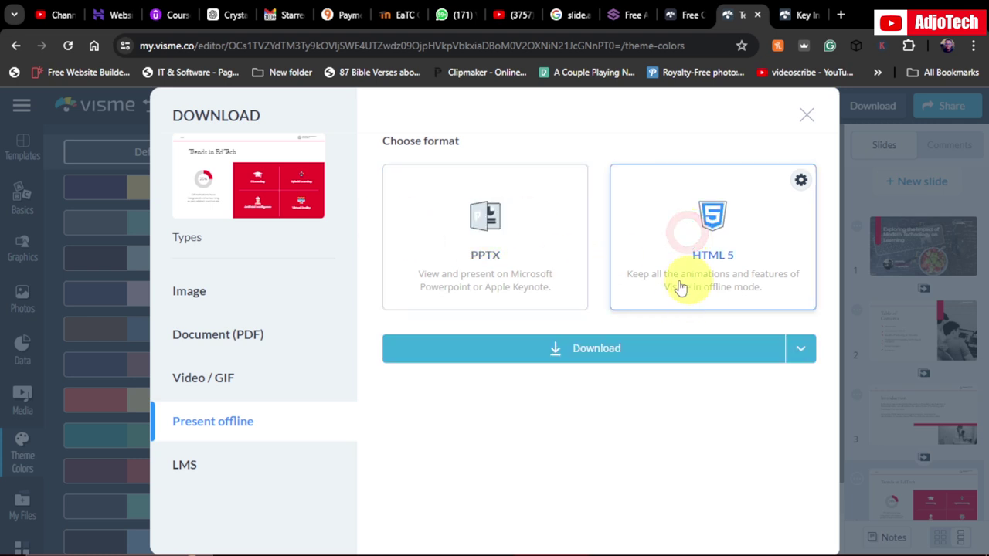
pyautogui.click(473, 229)
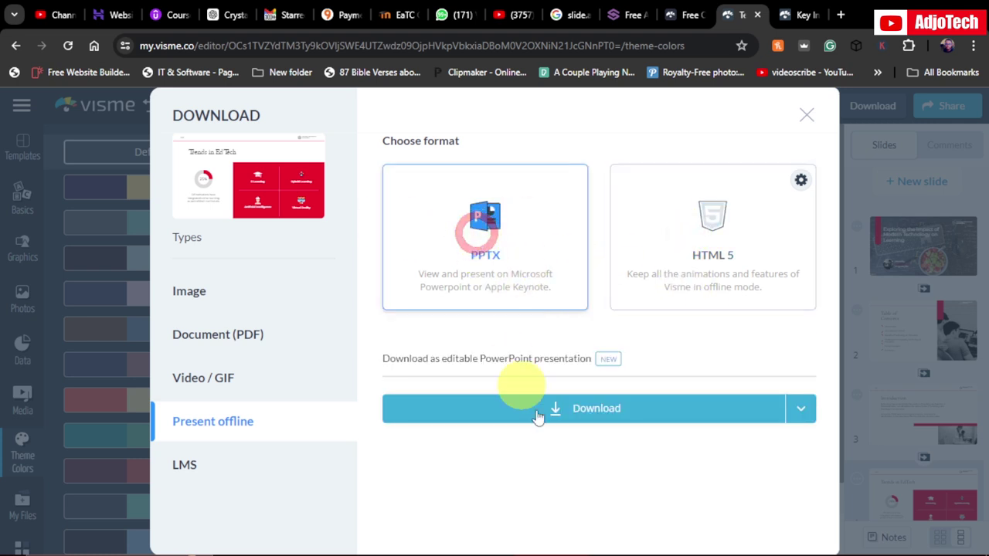
pyautogui.click(575, 412)
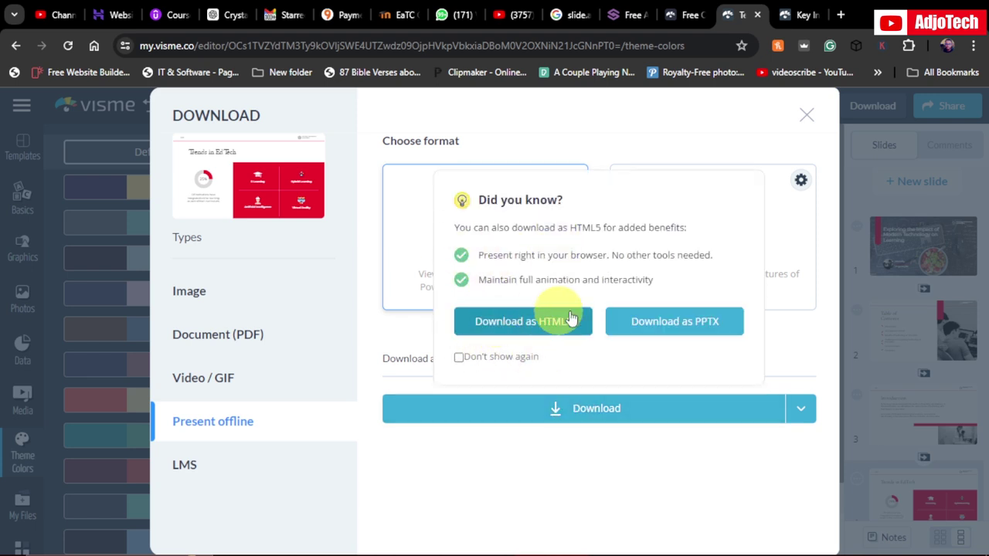
pyautogui.click(684, 319)
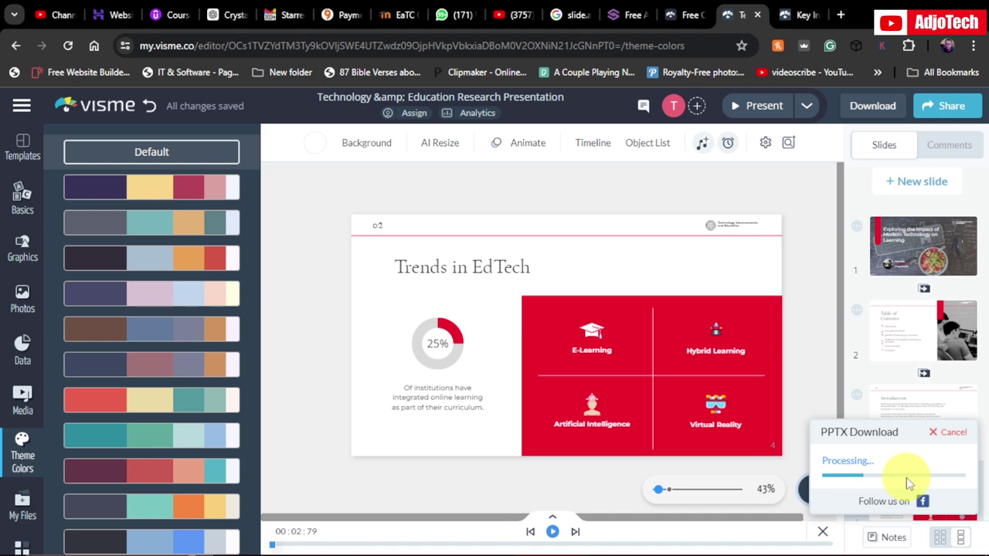
# - Move from the presentation preview to the Visme AI Presentation Maker page and scroll to its prompt examples
pyautogui.click(785, 15)
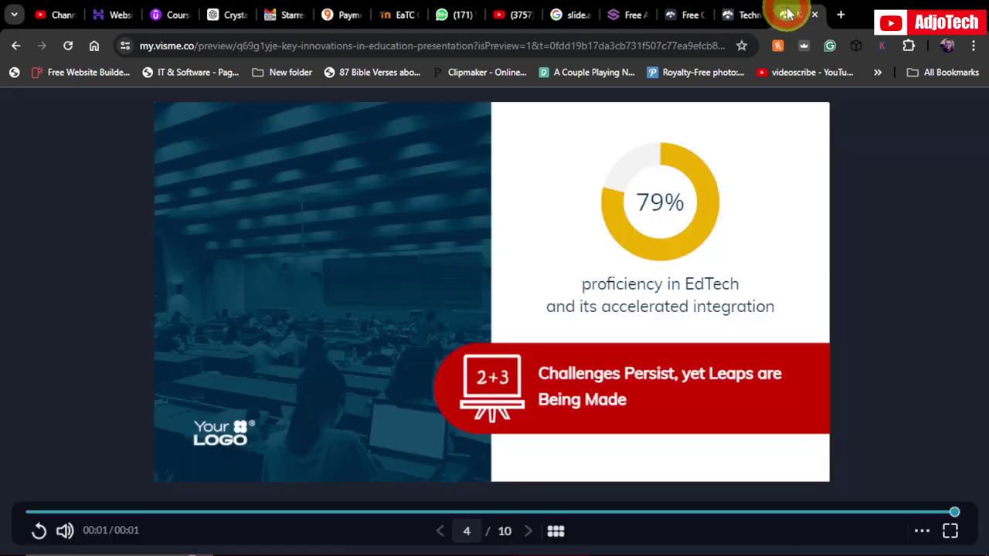
pyautogui.click(678, 14)
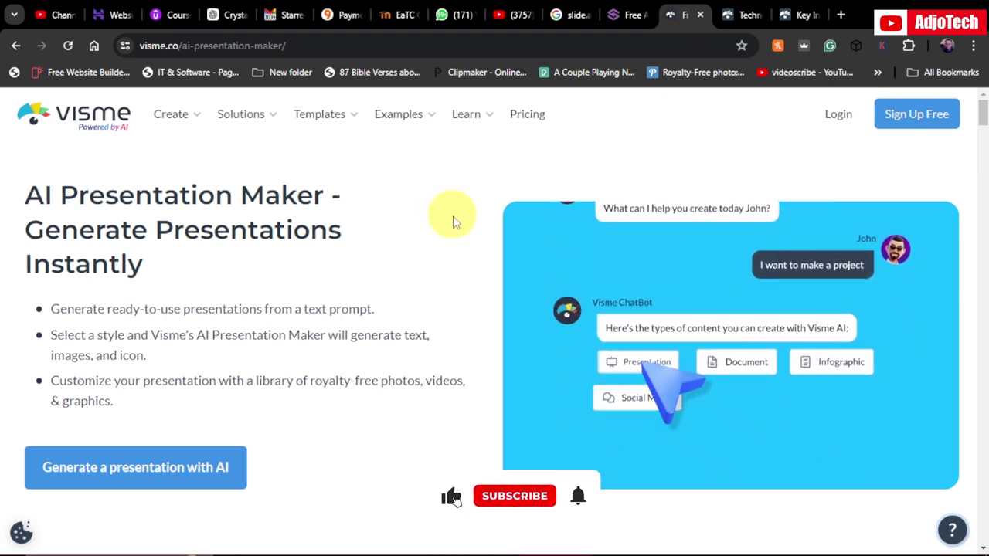
pyautogui.scroll(-5, 453, 216)
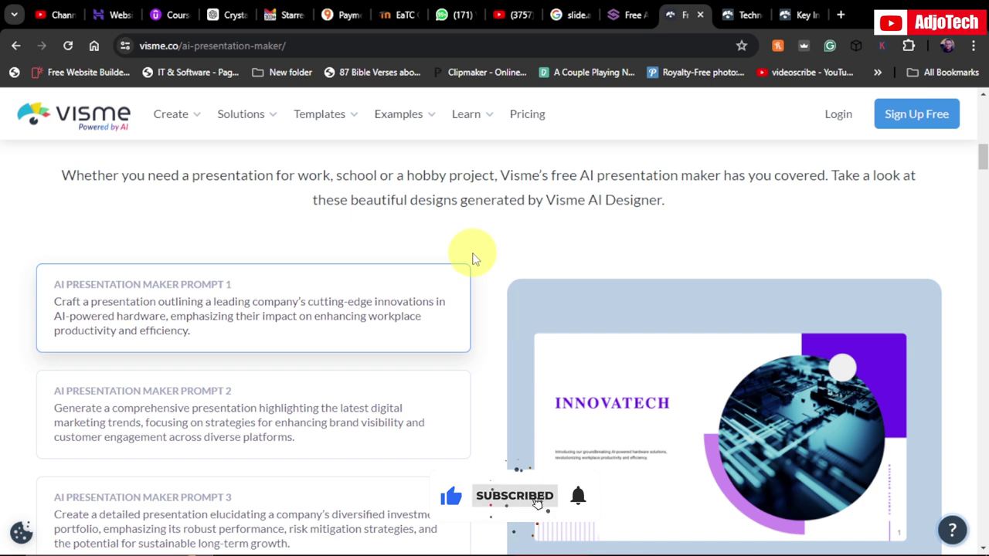